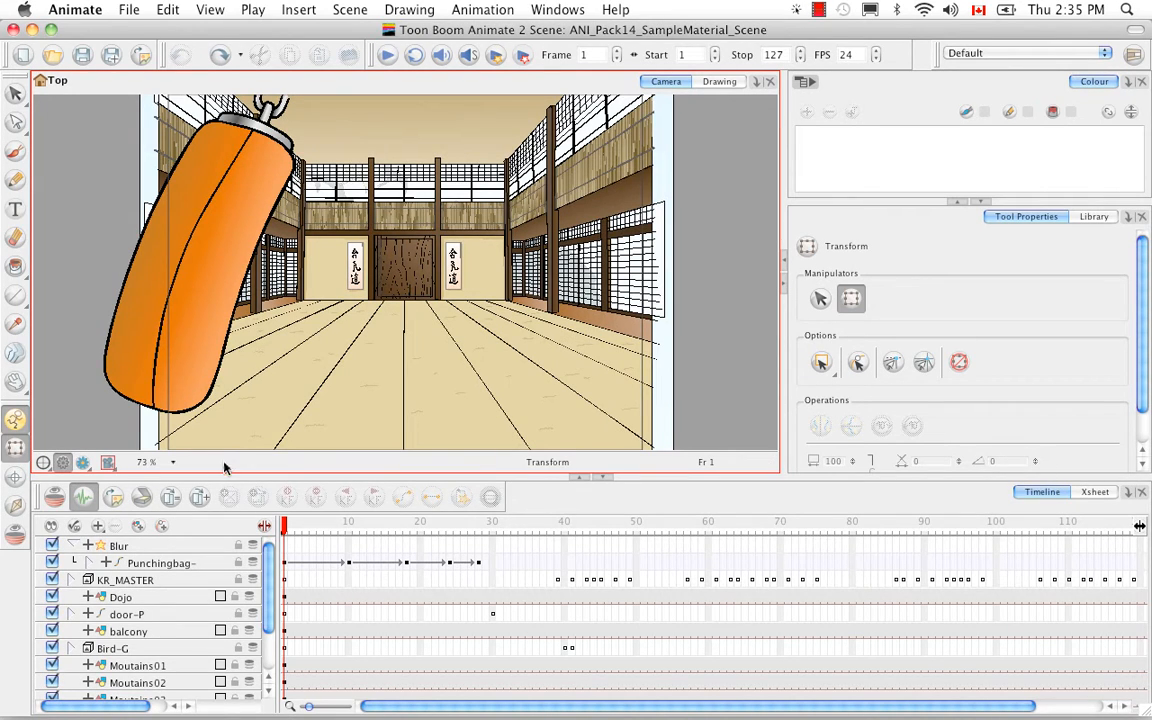
- Toggle the render preview in the camera view to see the blurred punching bag, then return to normal display
click(86, 462)
click(101, 482)
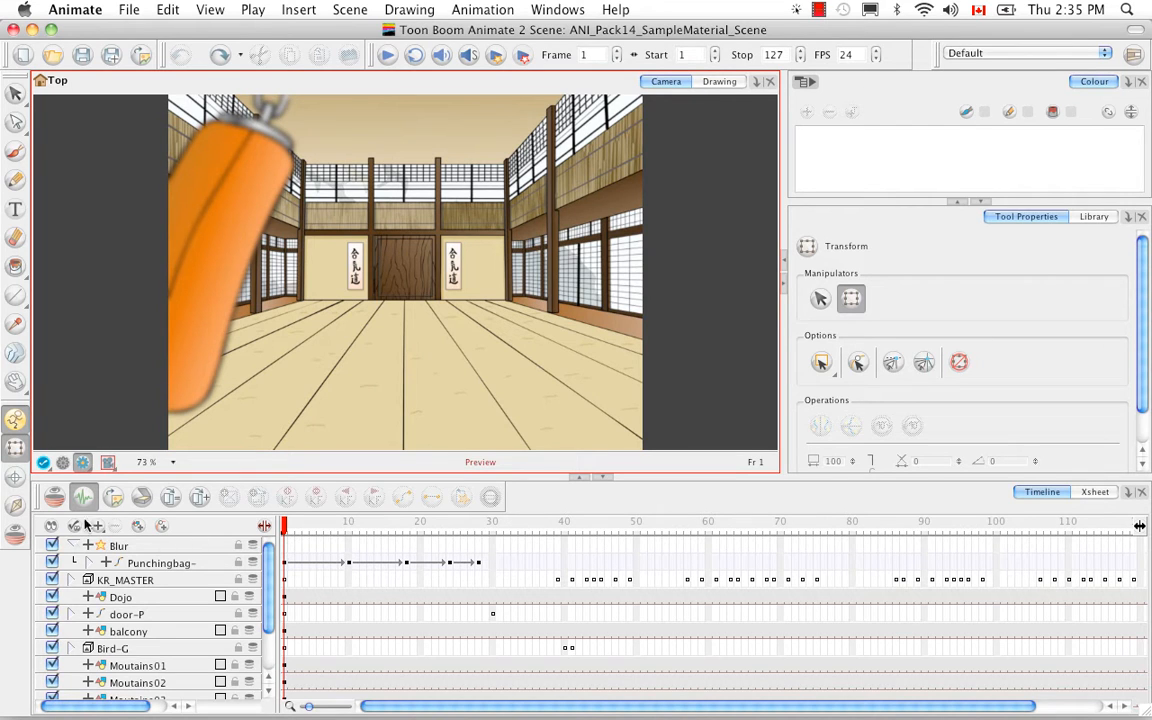
click(64, 463)
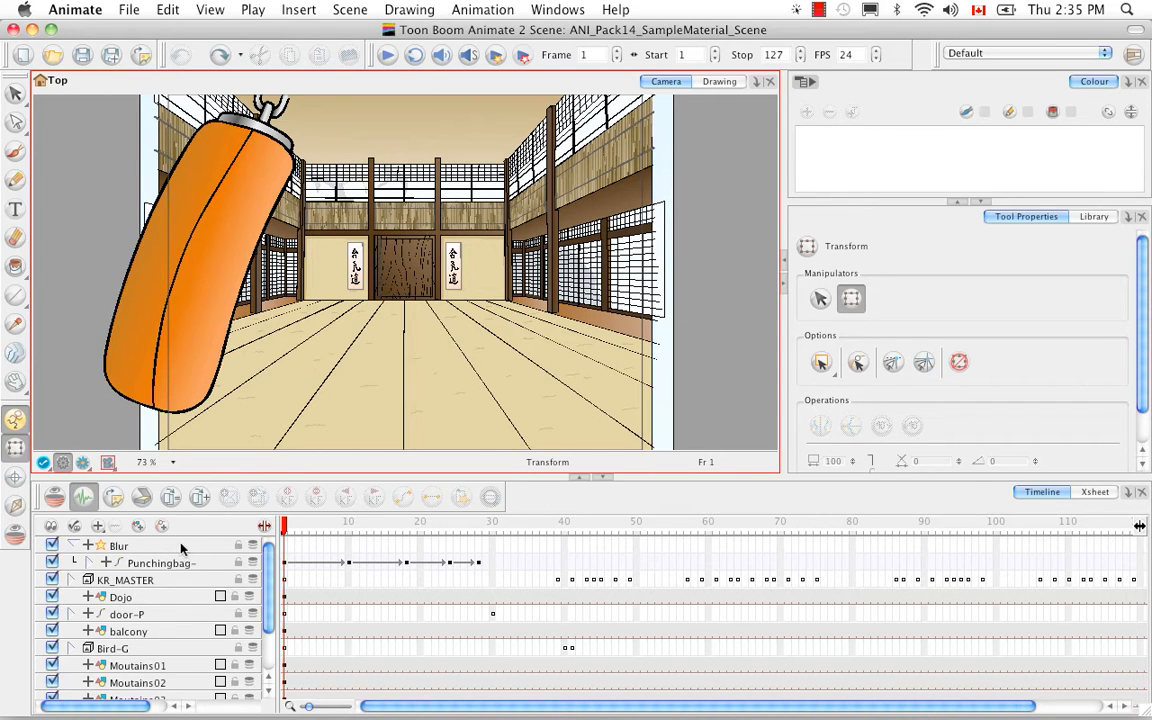
- Examine the scene's columns and function panel in the Xsheet, then return to the Timeline
click(1095, 496)
click(1094, 493)
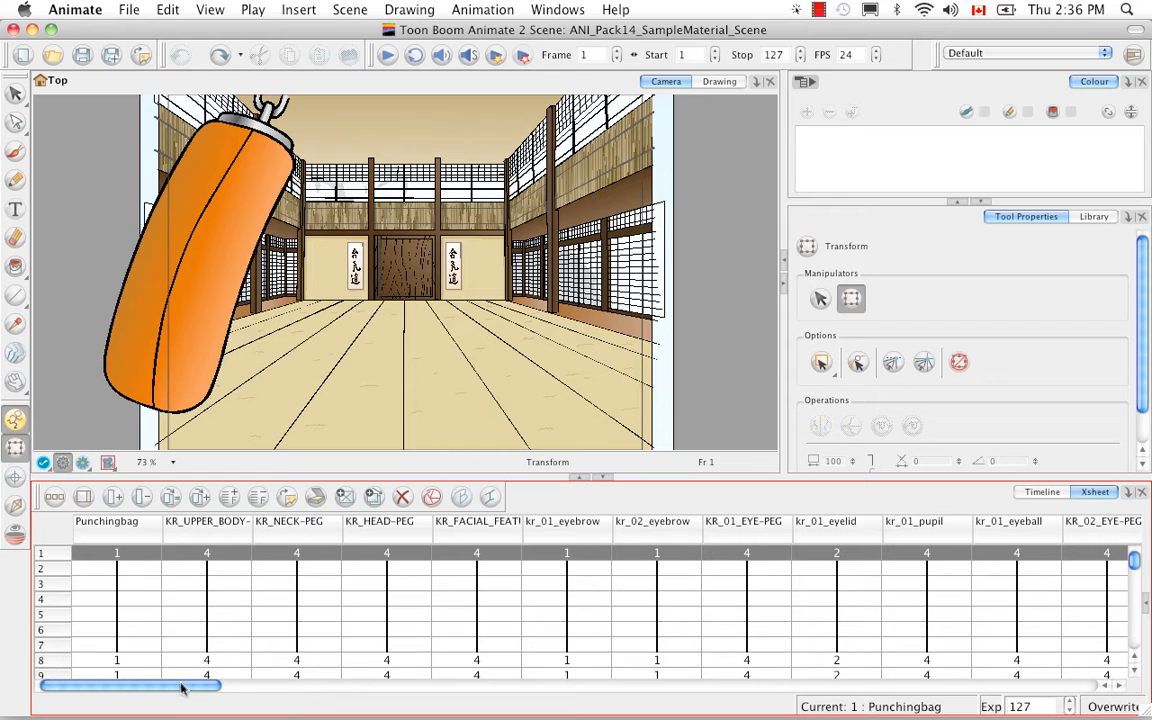
drag(180, 688, 1076, 690)
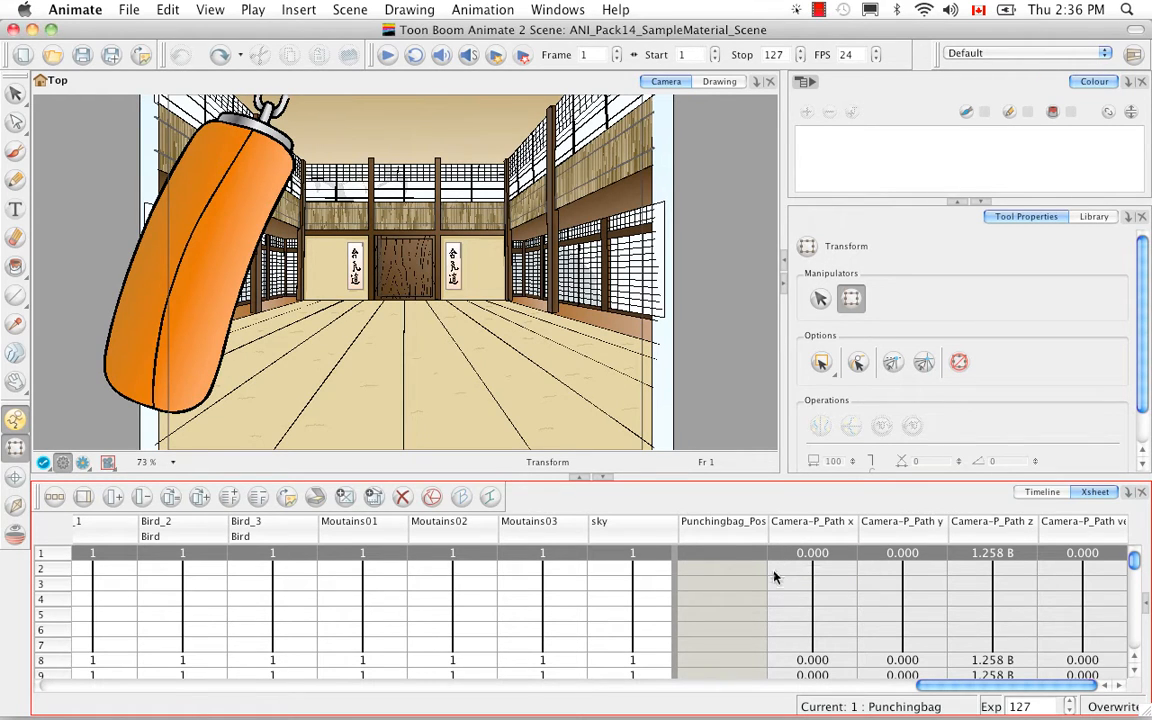
click(1146, 607)
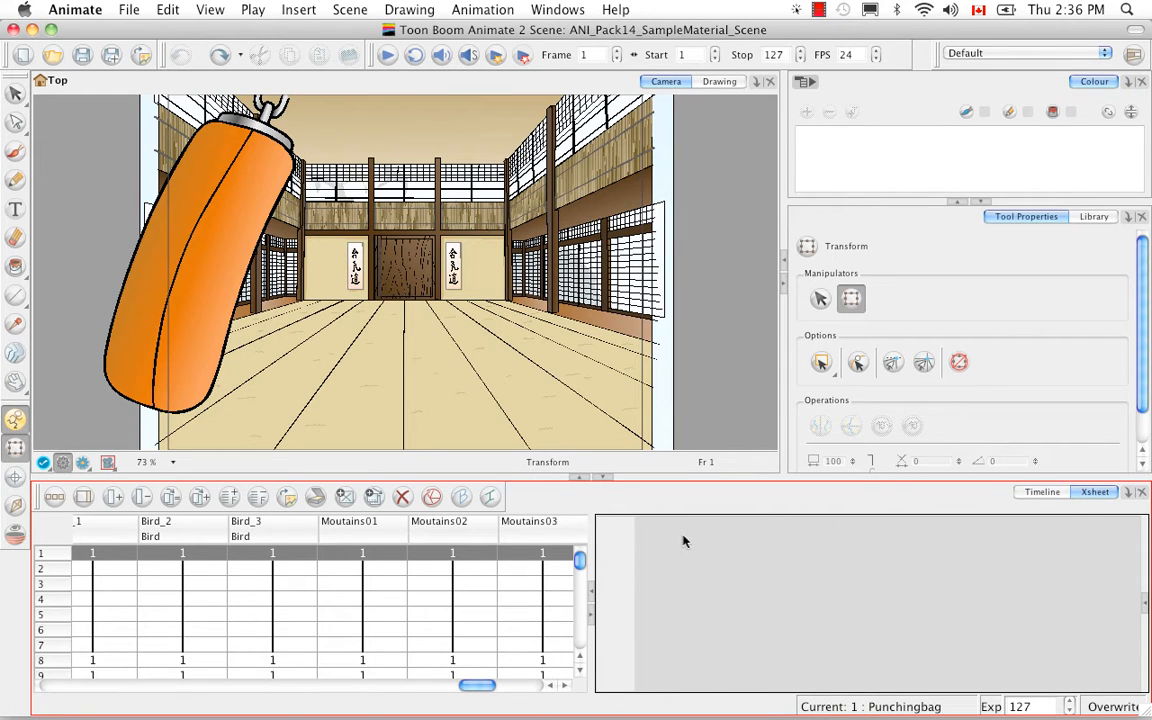
click(1043, 493)
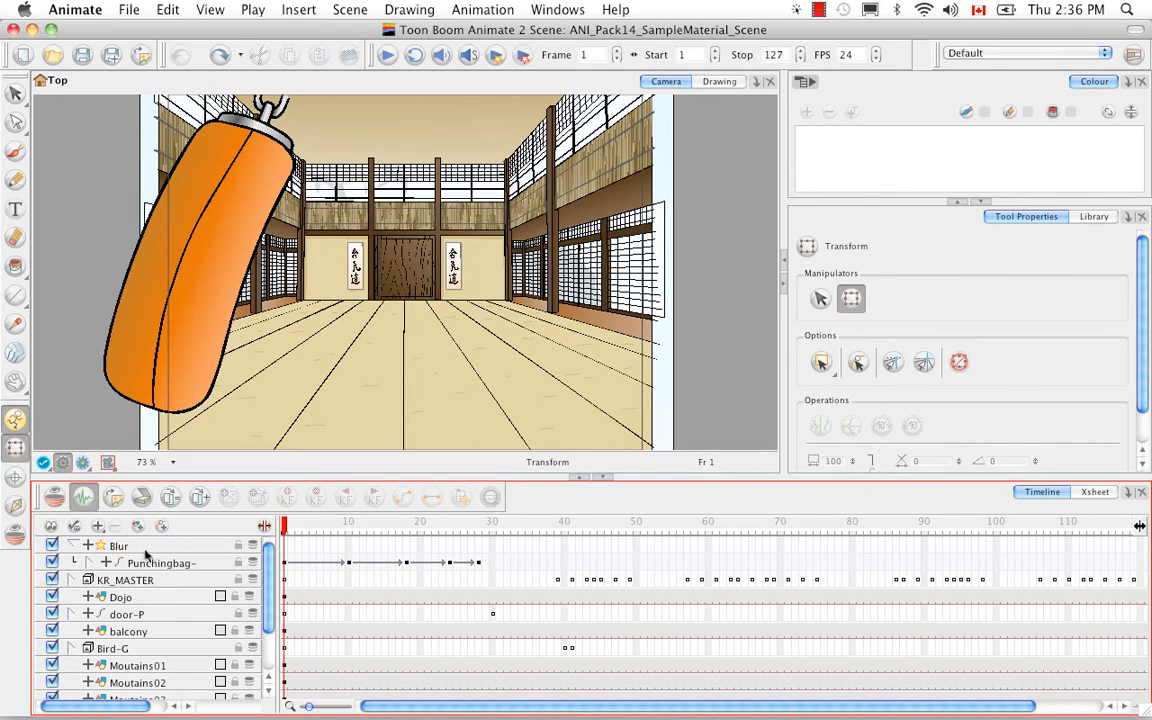
- Expand the Blur layer and create a function for its Radius parameter in the Layer Properties dialog
click(88, 546)
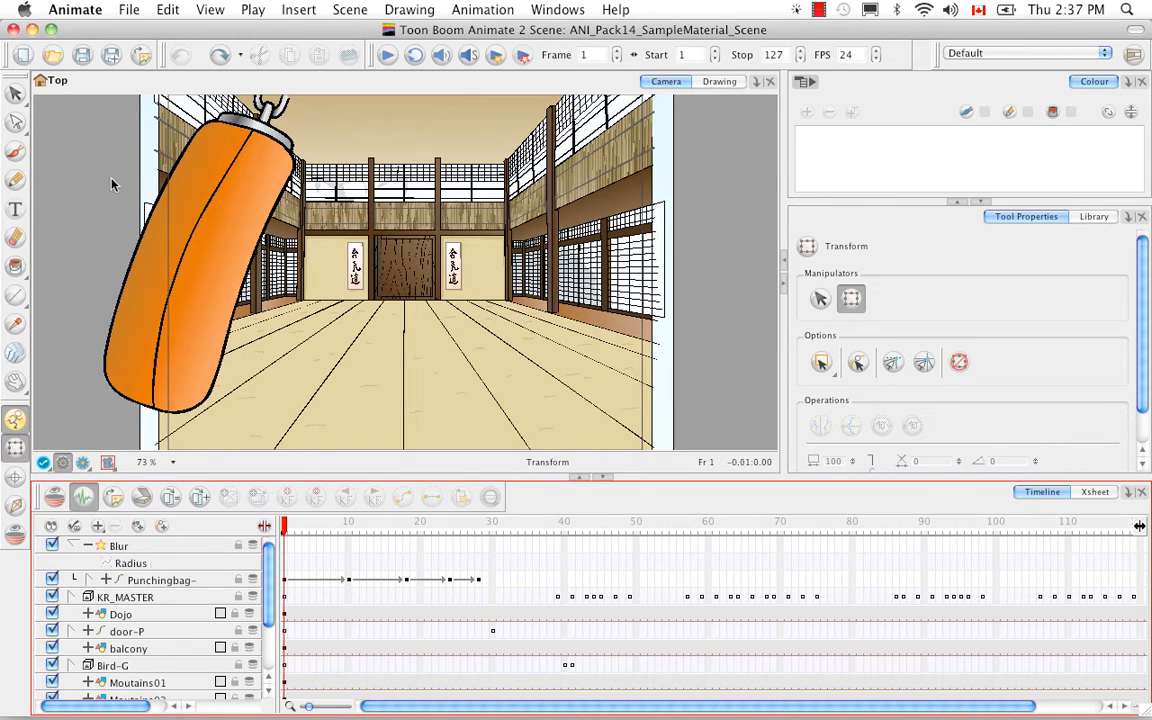
click(170, 565)
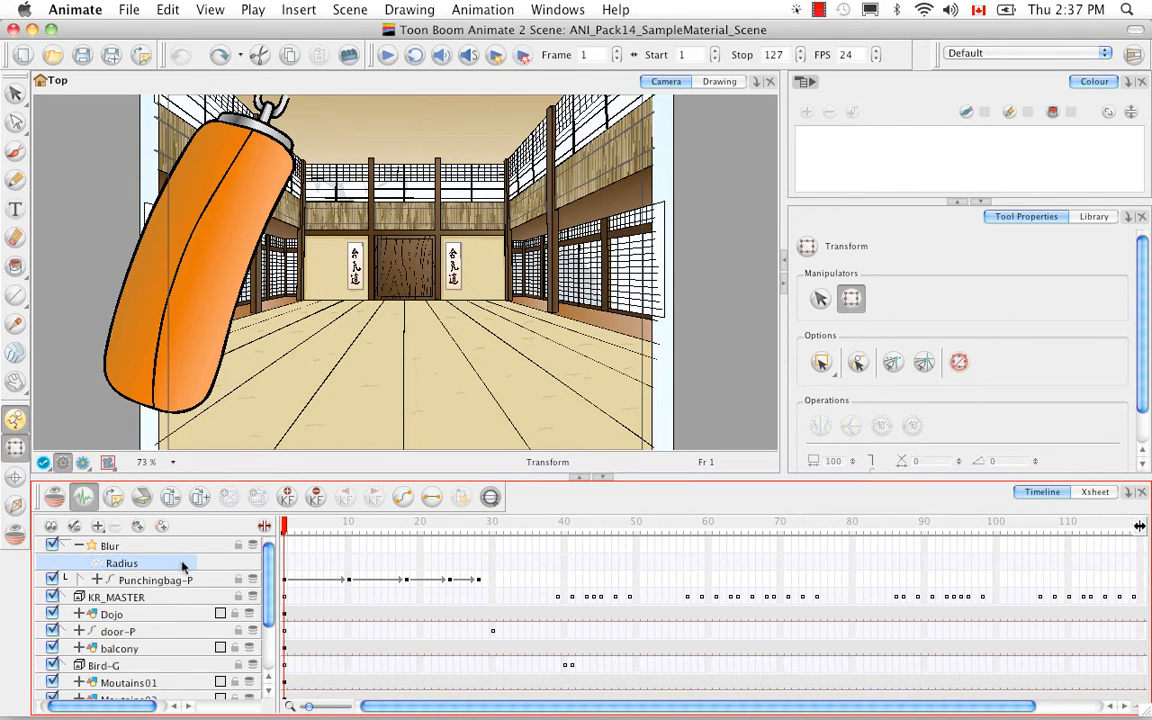
drag(132, 706, 109, 706)
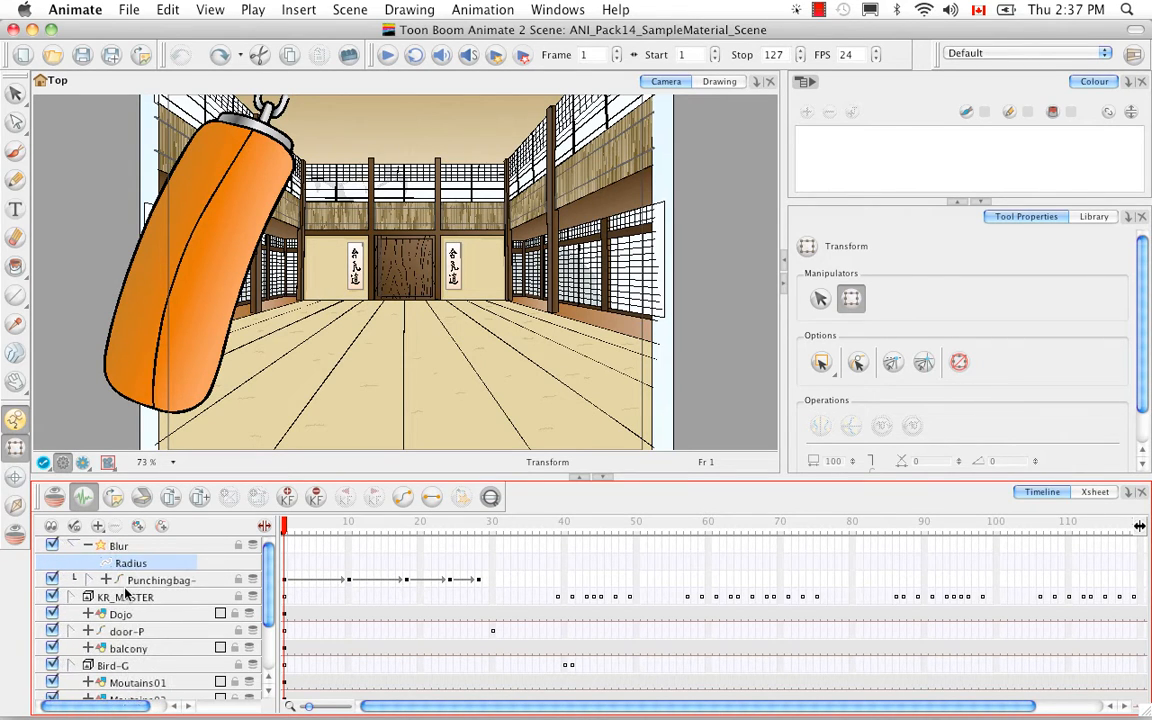
click(158, 546)
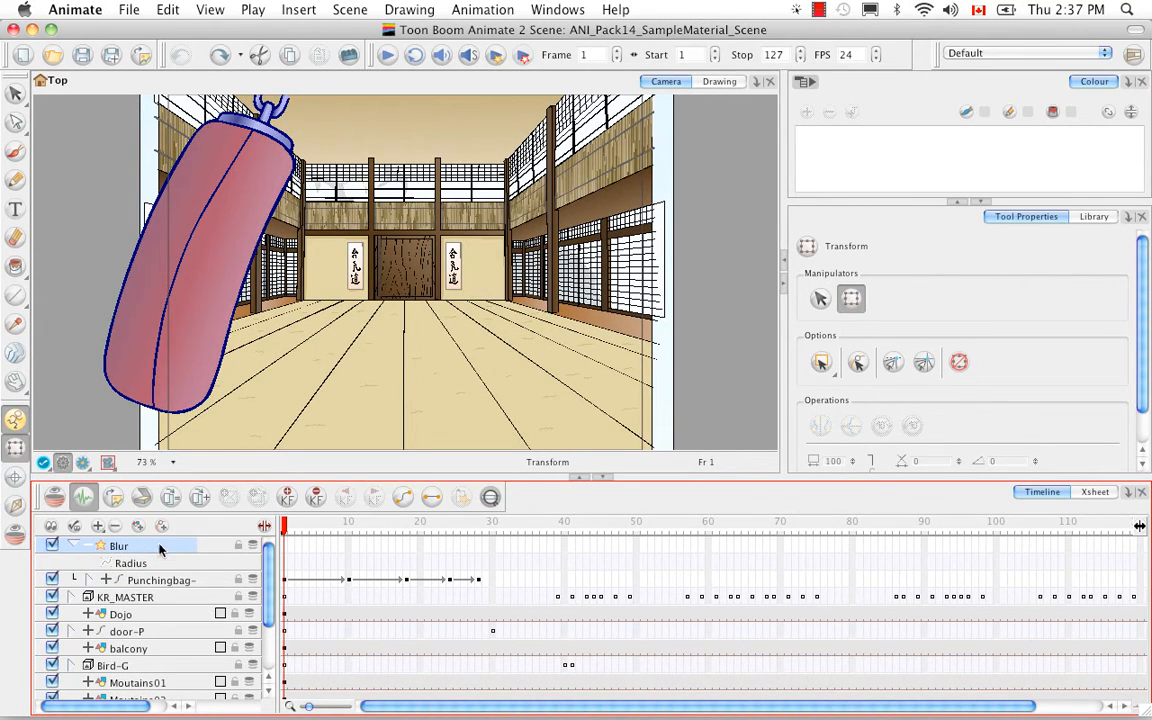
double_click(160, 548)
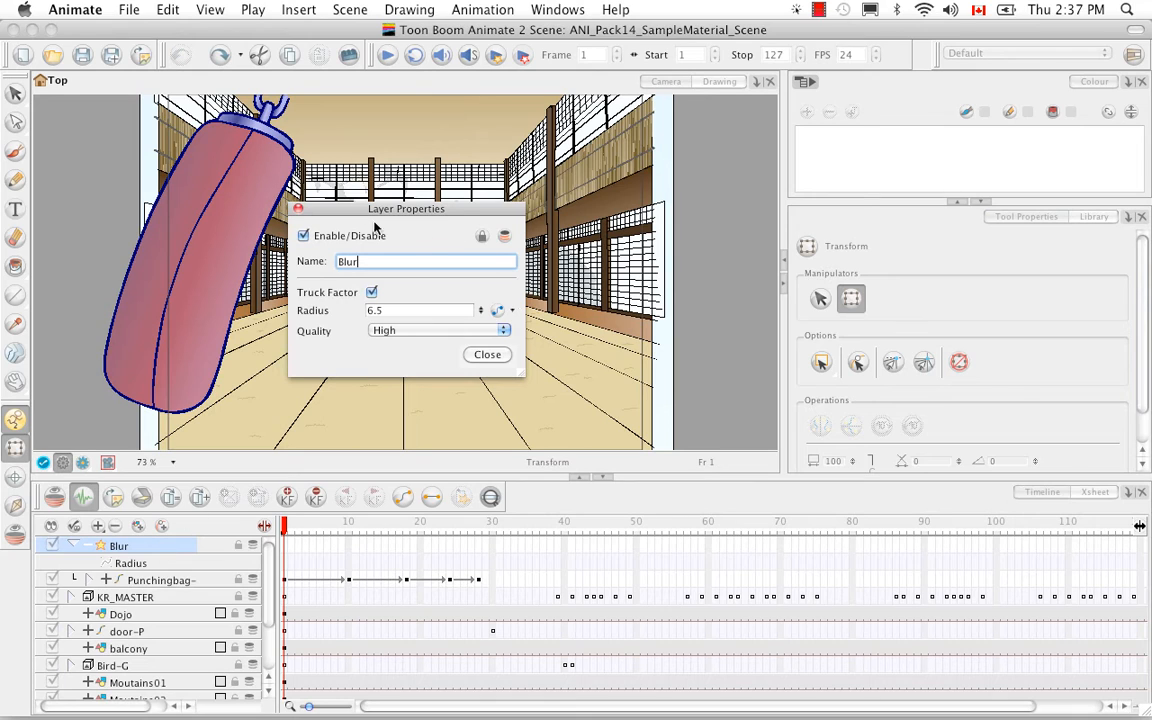
click(497, 312)
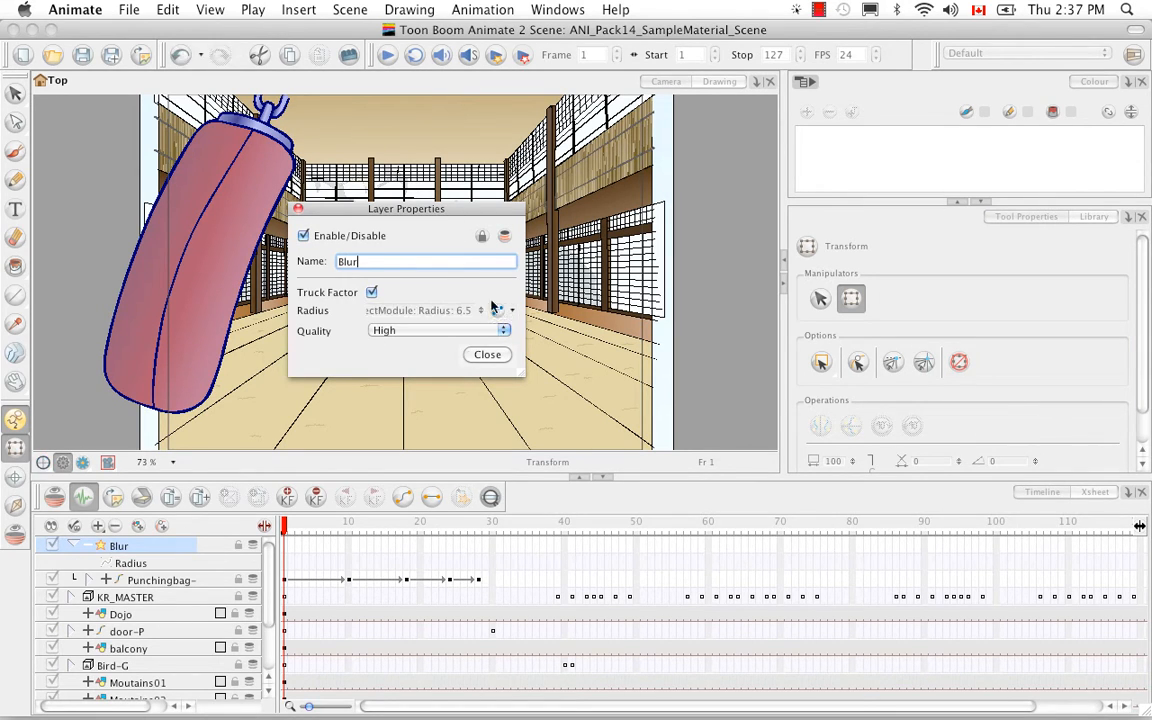
click(487, 355)
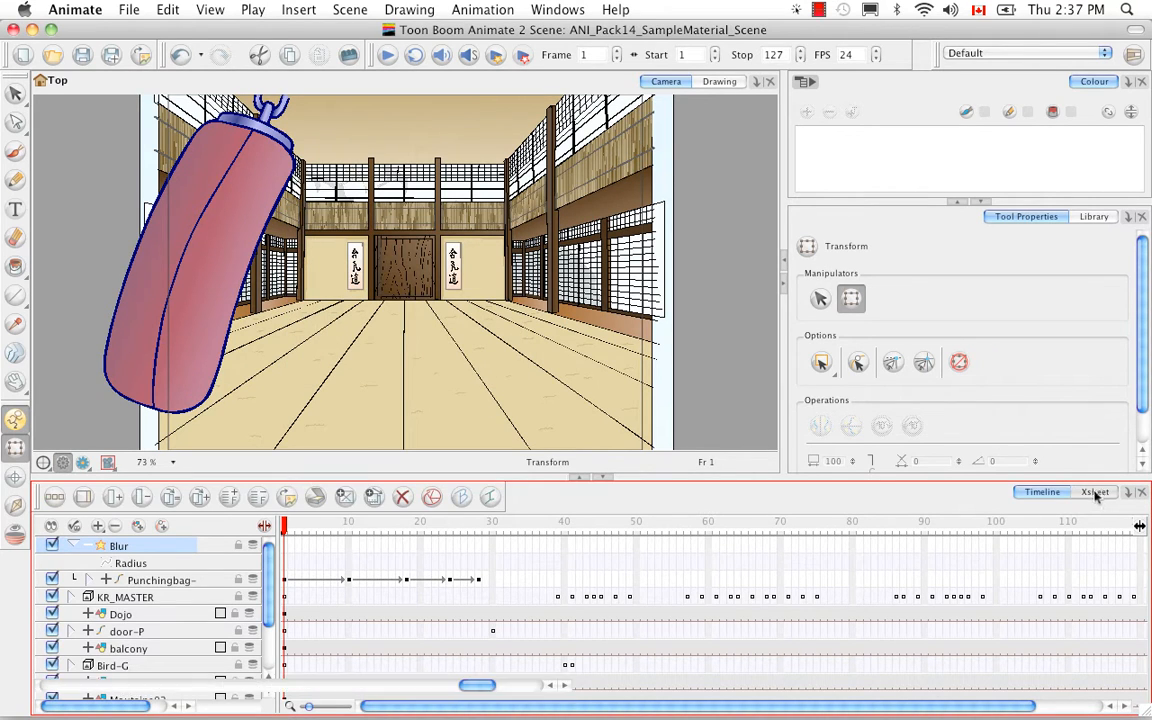
- Undo the Radius function creation after checking its column in the Xsheet
click(1096, 493)
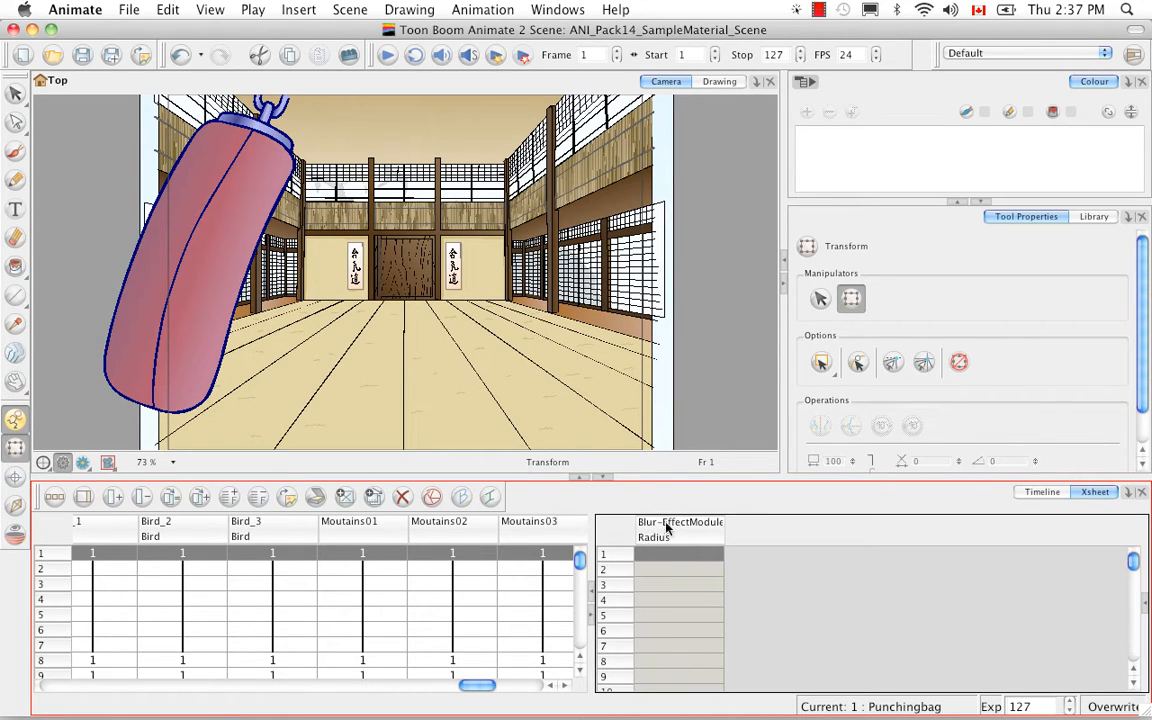
click(180, 54)
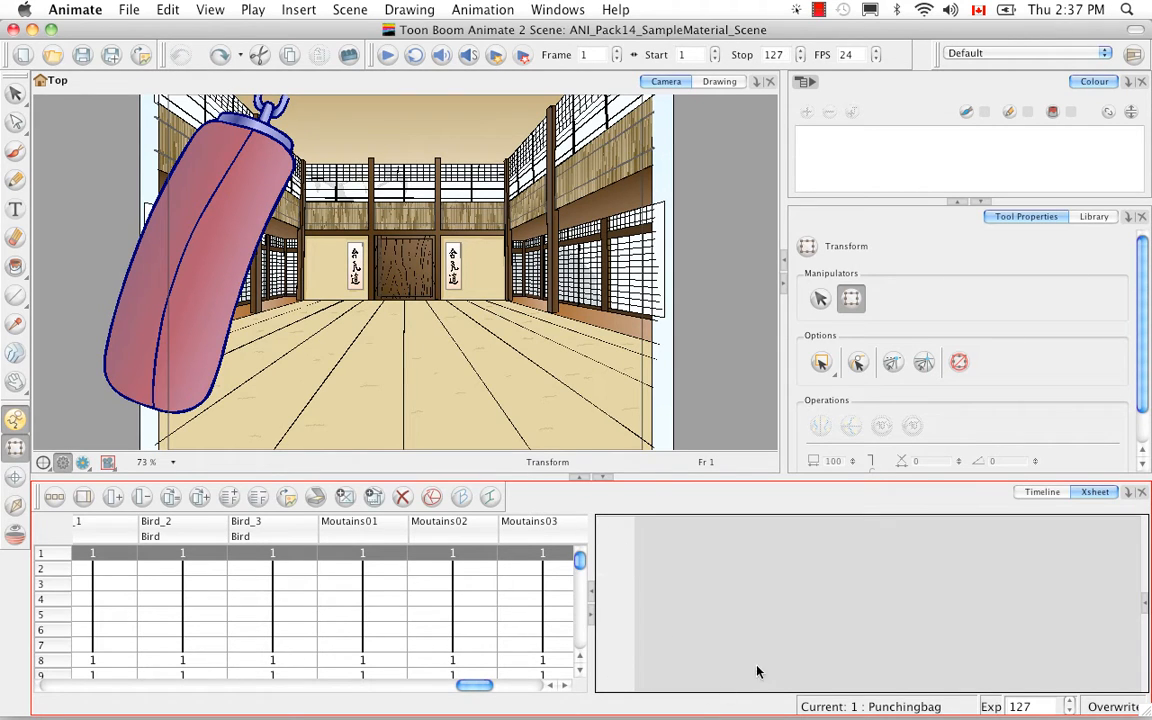
click(1043, 492)
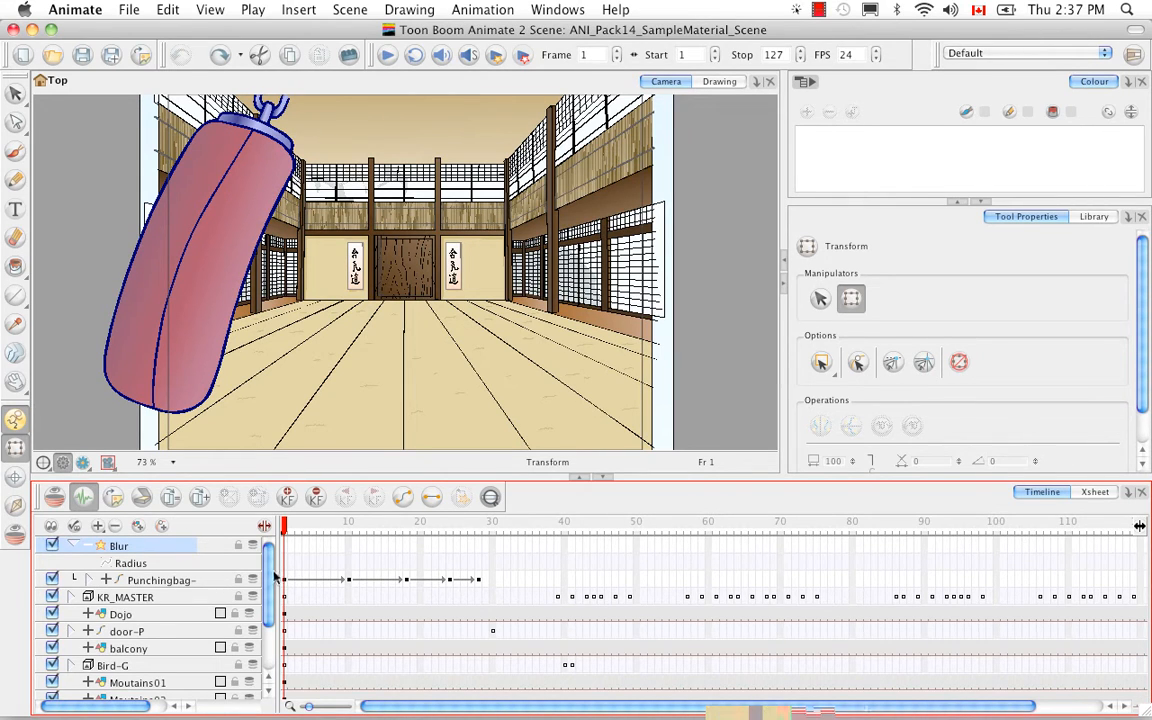
- Set a Blur Radius keyframe of 6.5 at frame 1 and check its column in the Xsheet
click(264, 526)
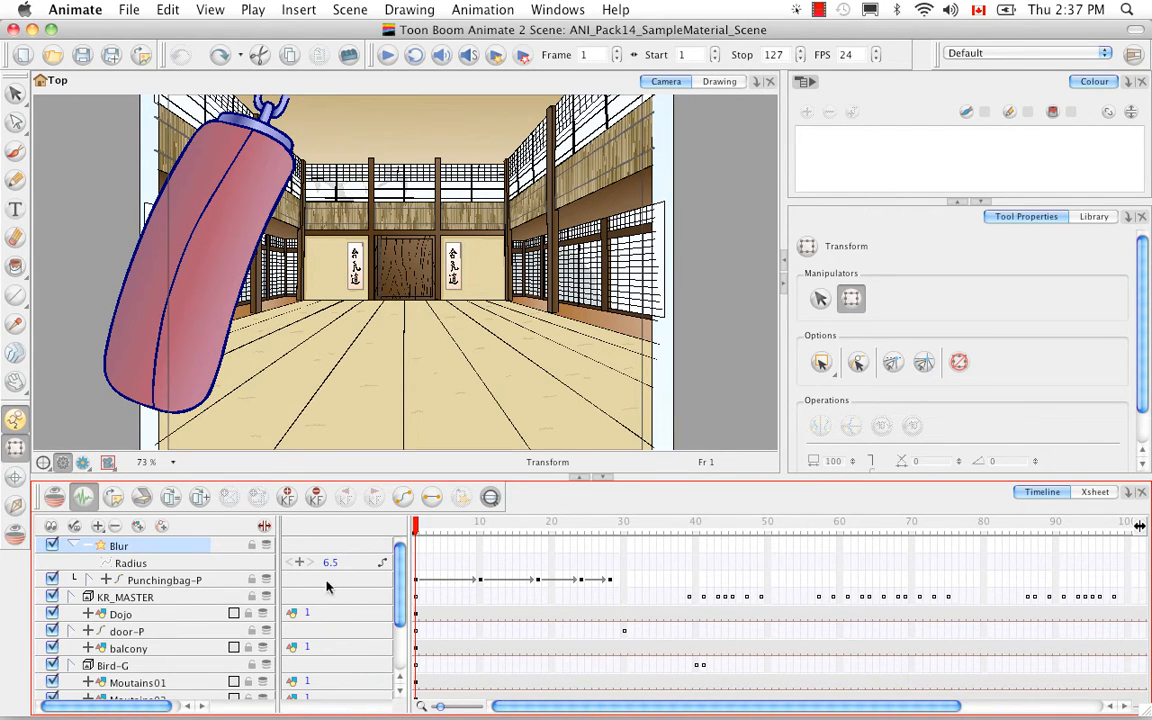
click(301, 563)
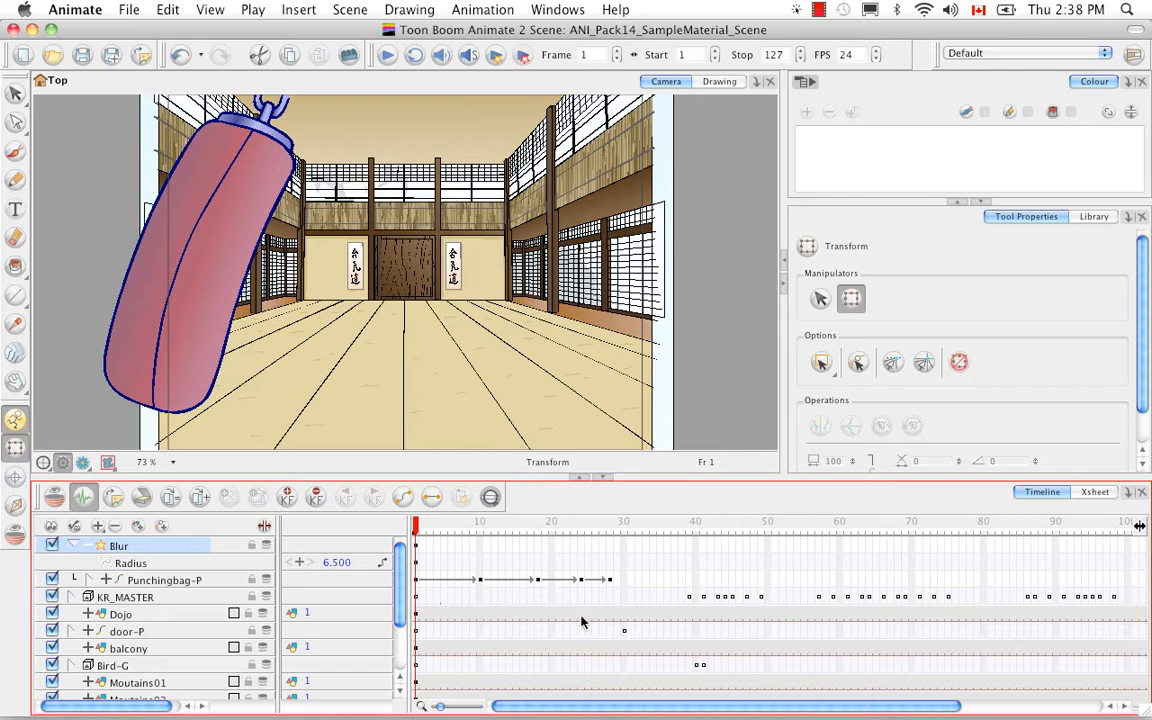
click(1096, 492)
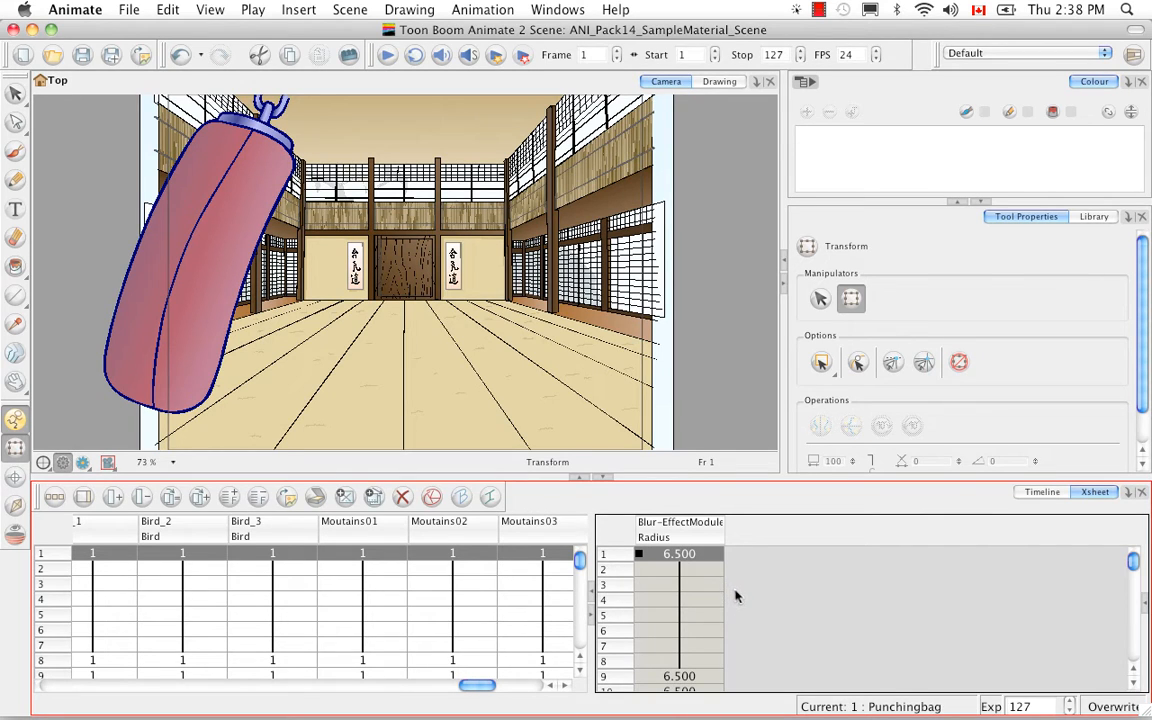
click(1043, 493)
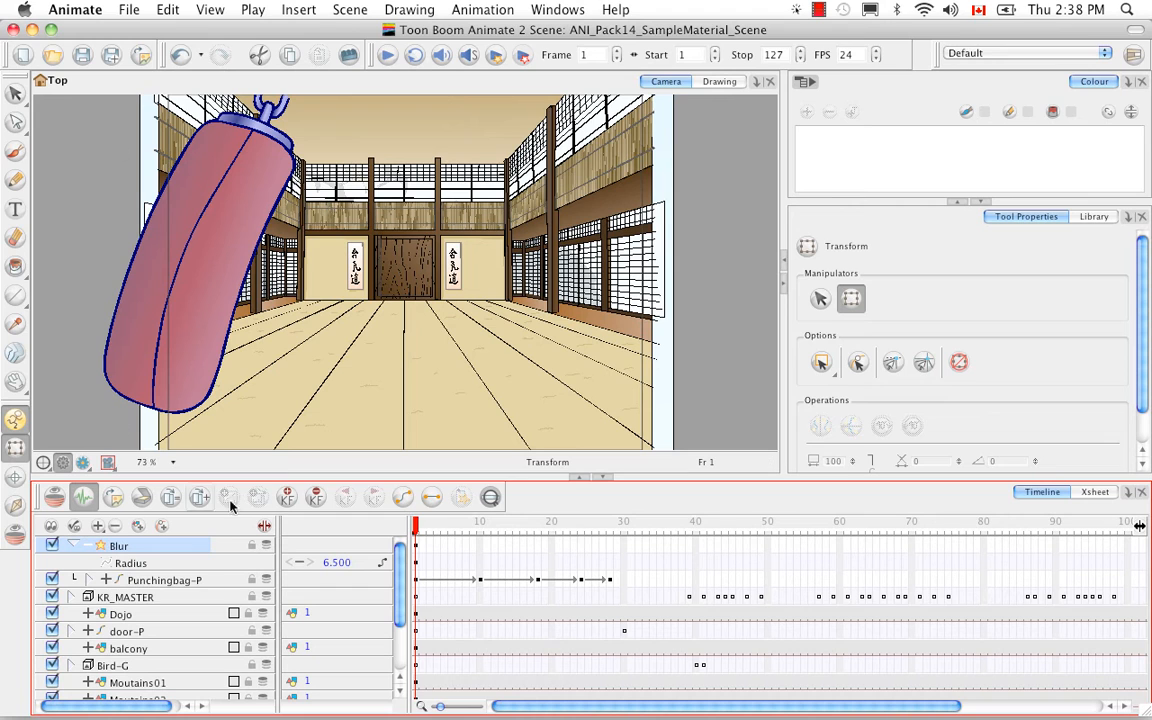
- Add a Blur Radius keyframe at frame 30, set its value to 0, and return to frame 1
click(622, 567)
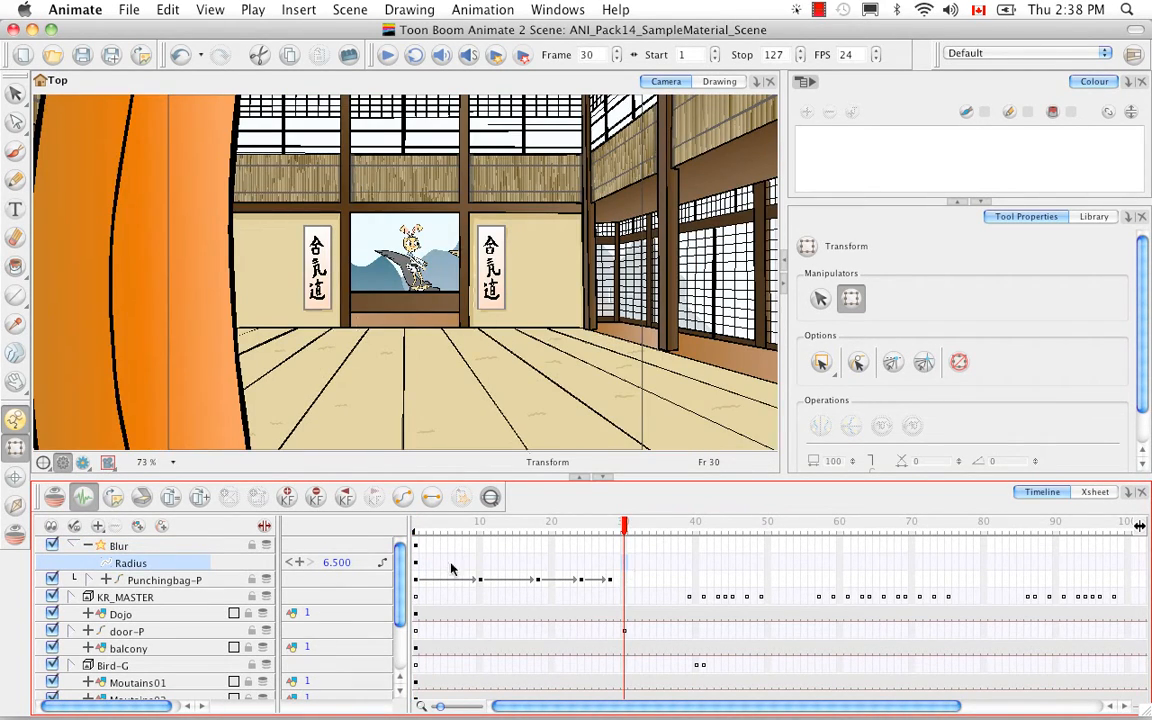
click(300, 562)
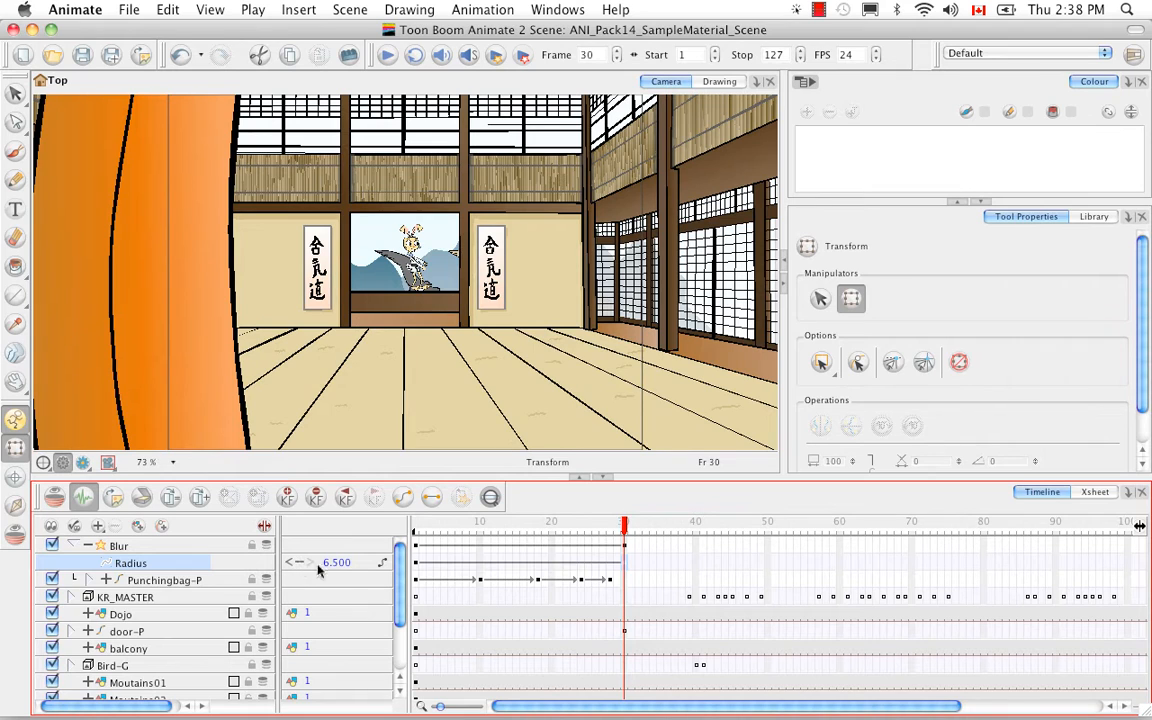
drag(339, 566, 309, 564)
drag(622, 533, 405, 535)
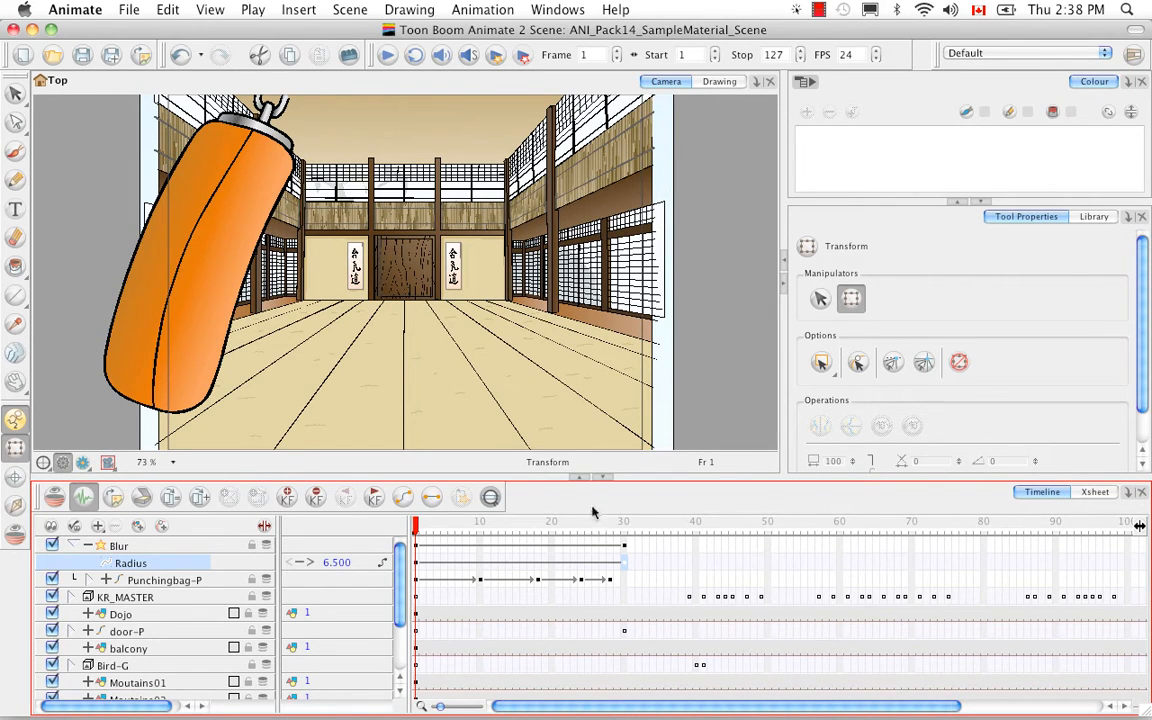
- Render the scene again and scrub through the playback in the Toon Boom Play window
click(495, 55)
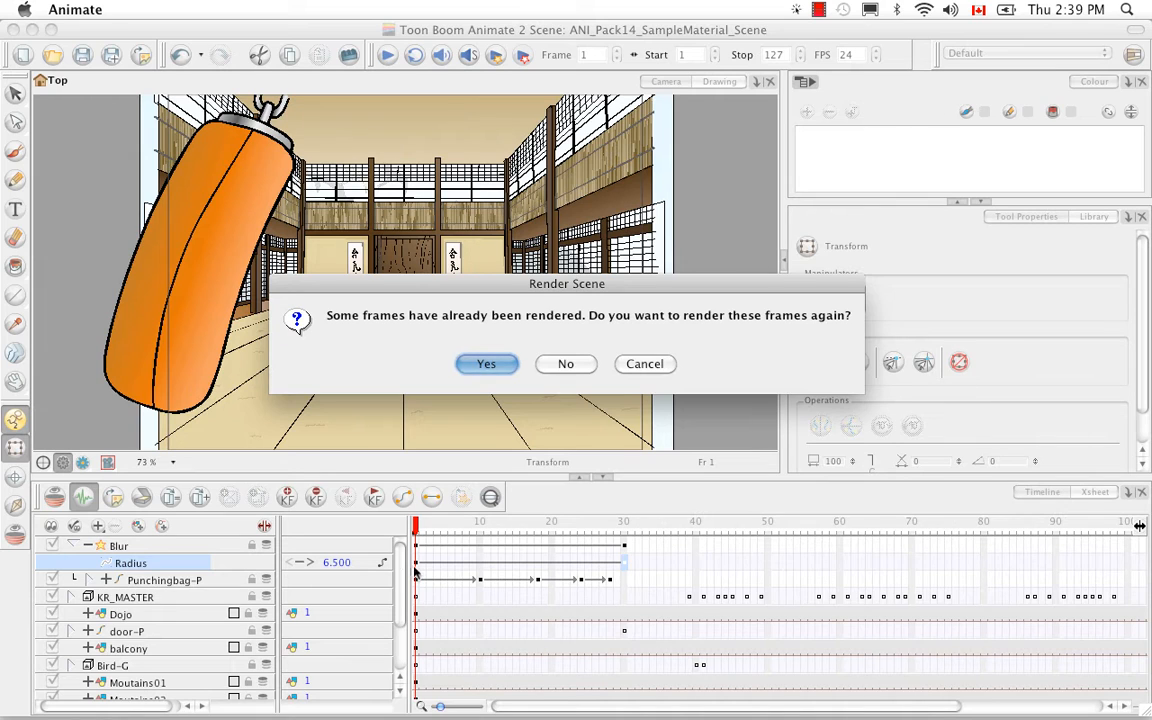
click(489, 365)
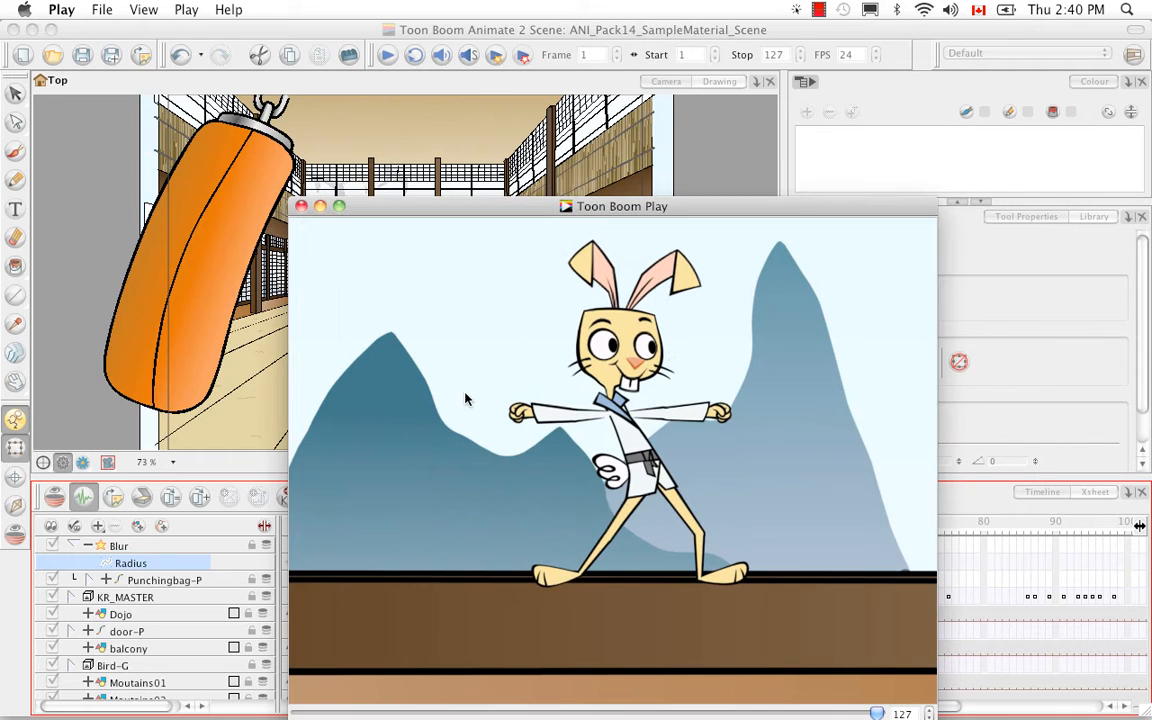
drag(709, 214, 727, 109)
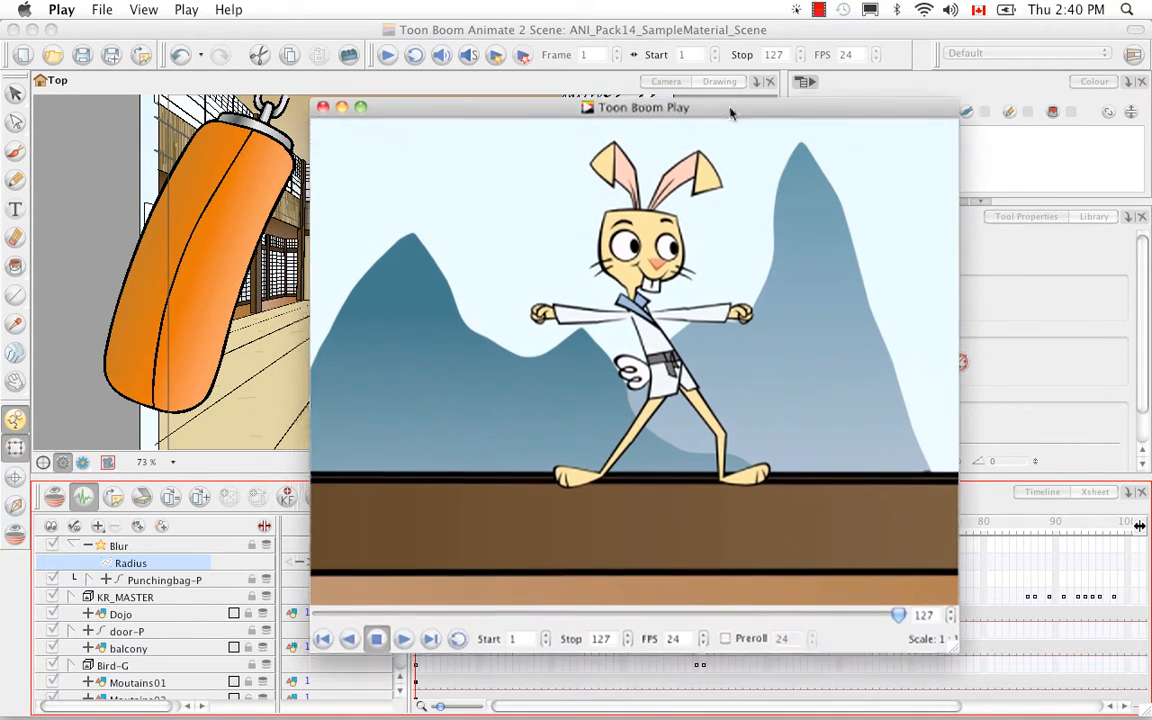
click(400, 634)
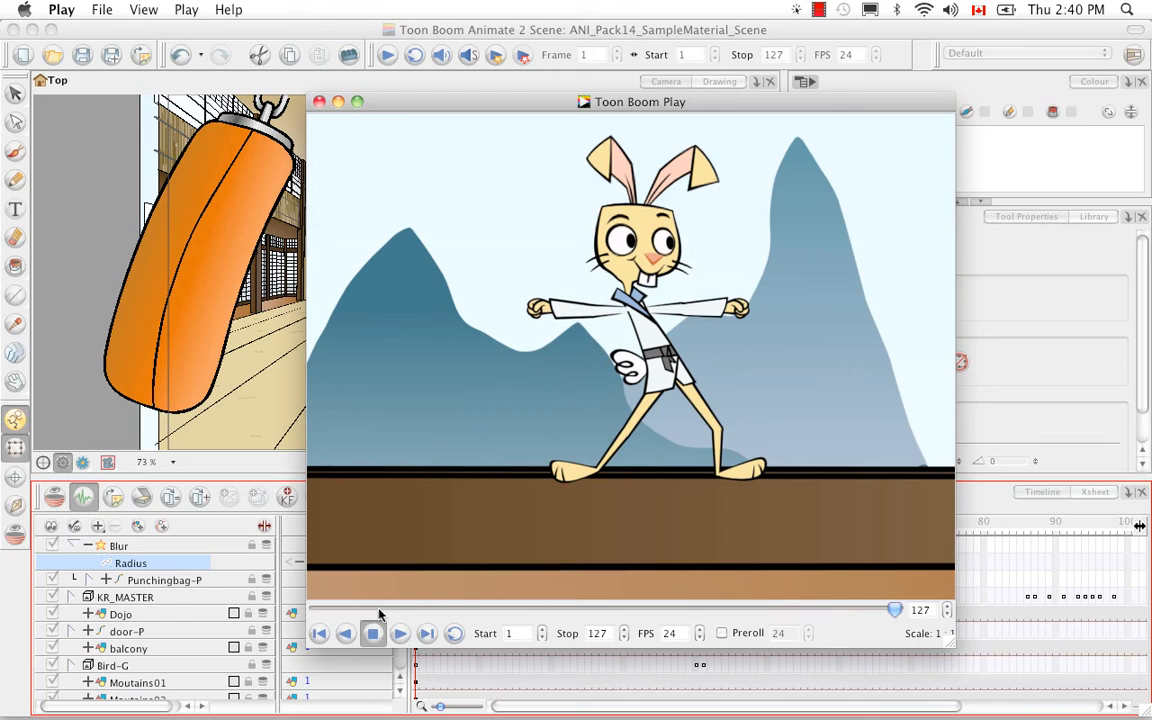
drag(900, 612, 315, 612)
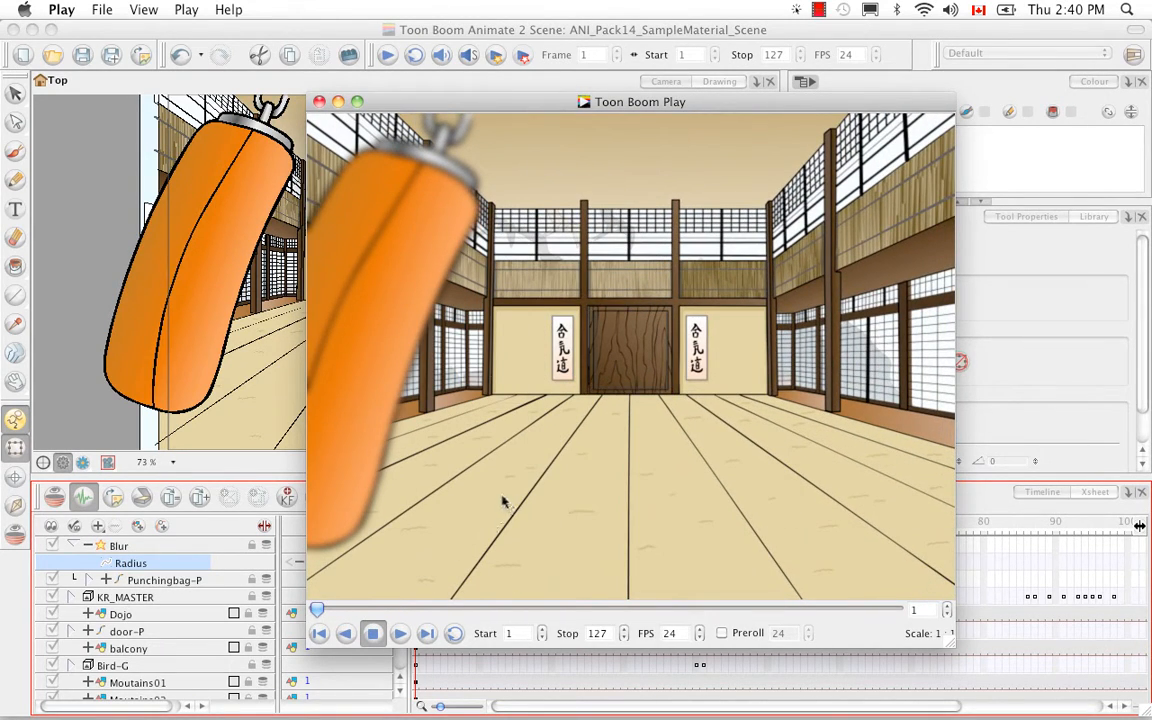
click(318, 101)
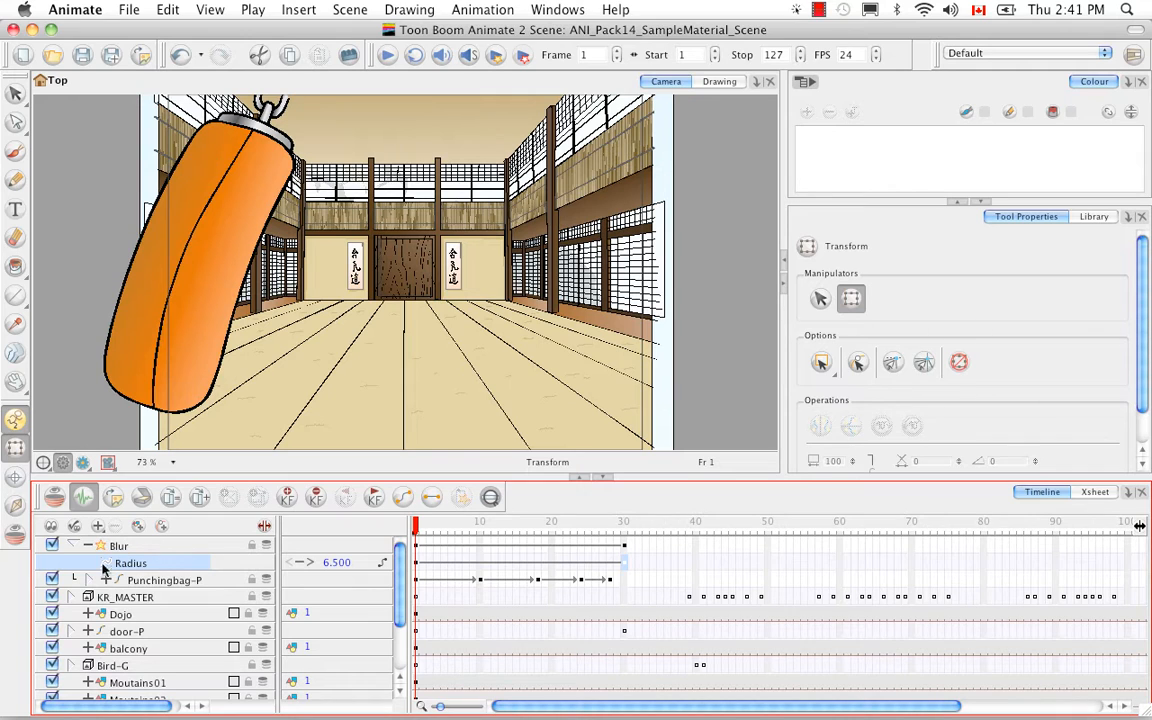
- Open the Radius function's Bezier Editor to inspect the blur curve
double_click(180, 565)
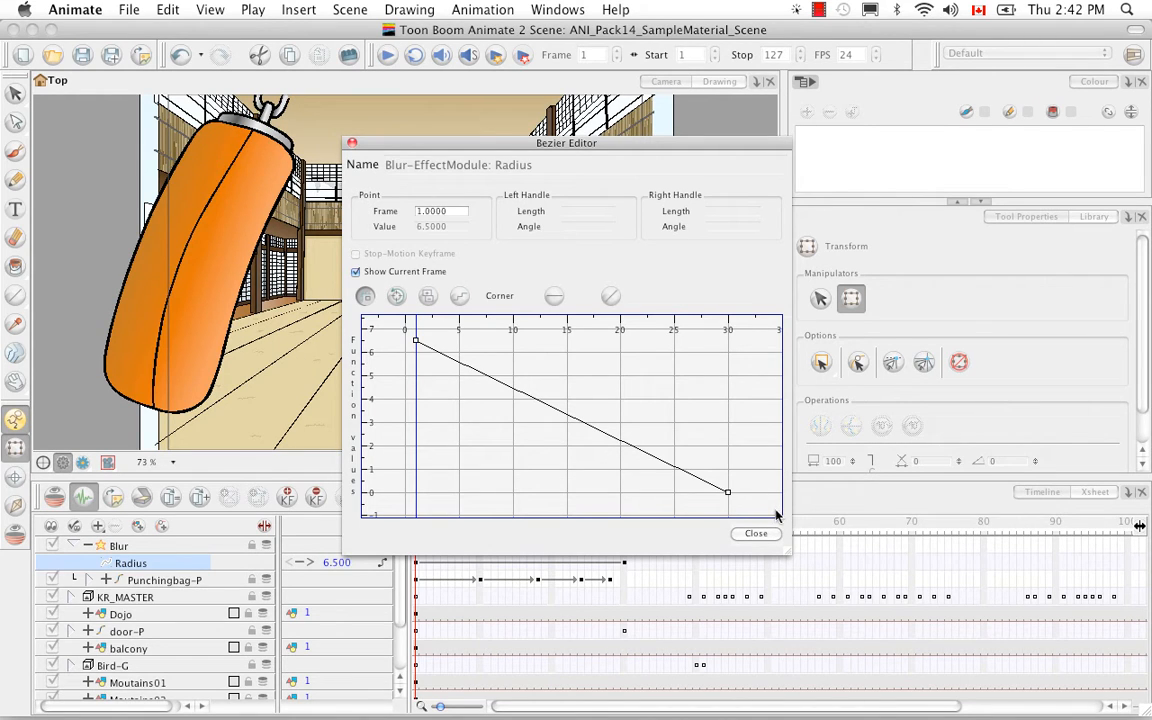
click(352, 143)
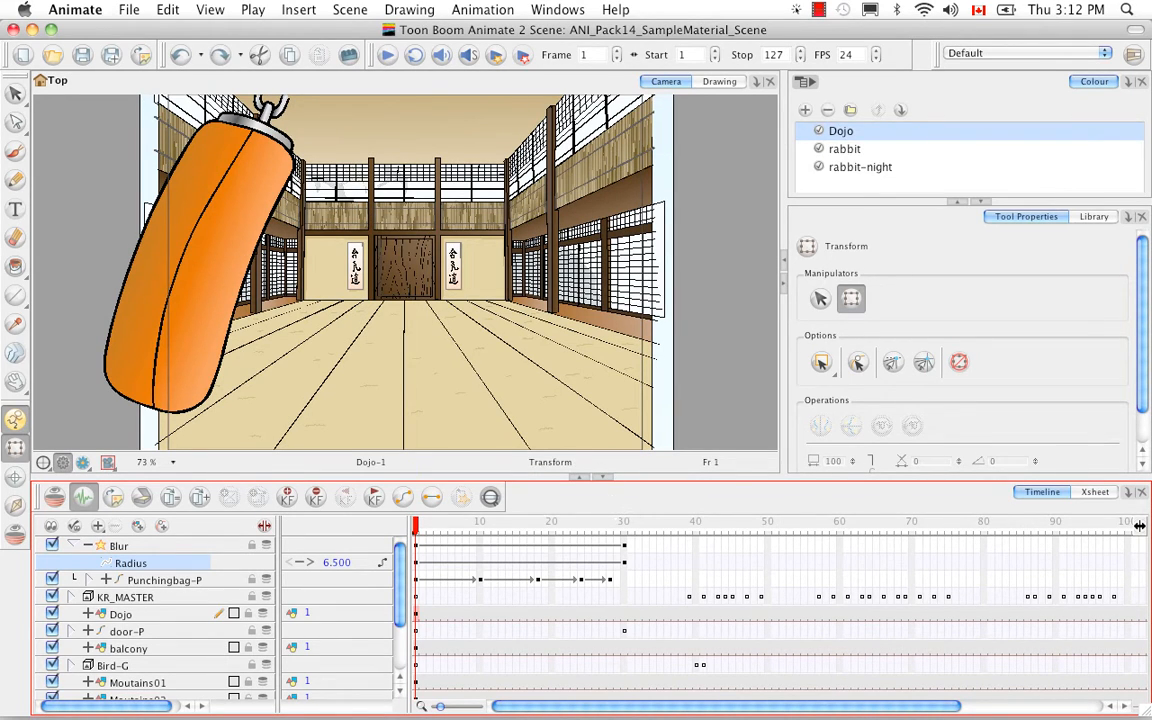
- Switch to Animate Pro and expand the KR_MASTER peg hierarchy in the timeline
mouse_move(857, 712)
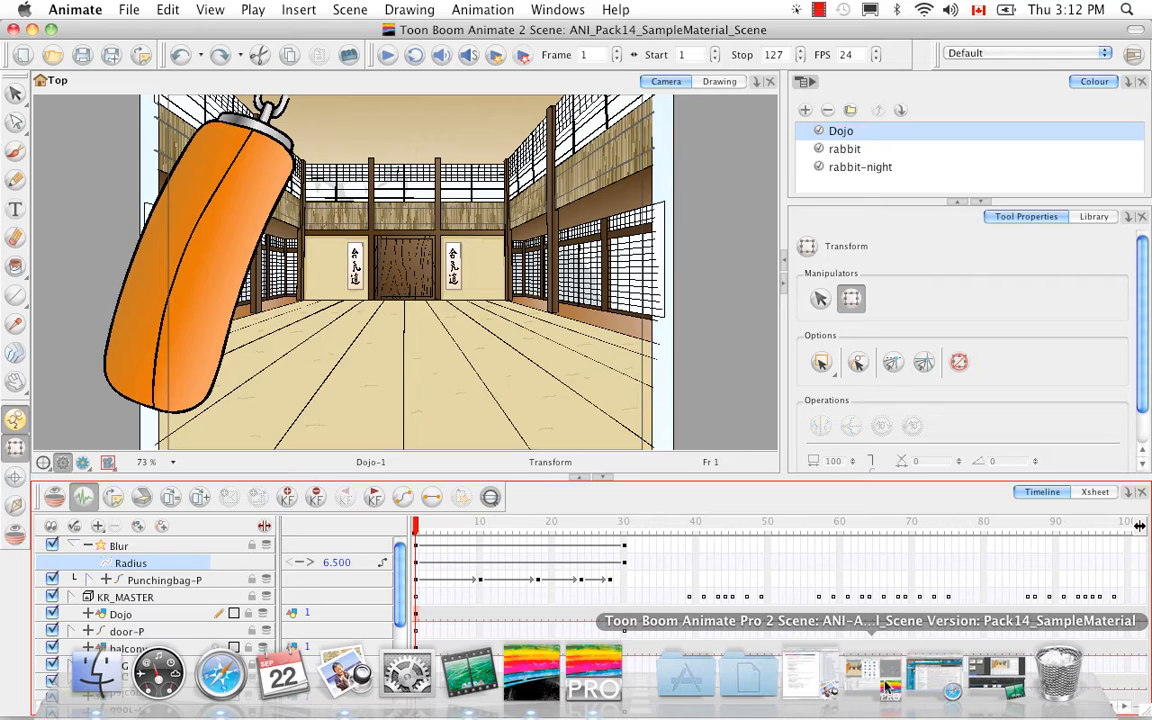
click(885, 688)
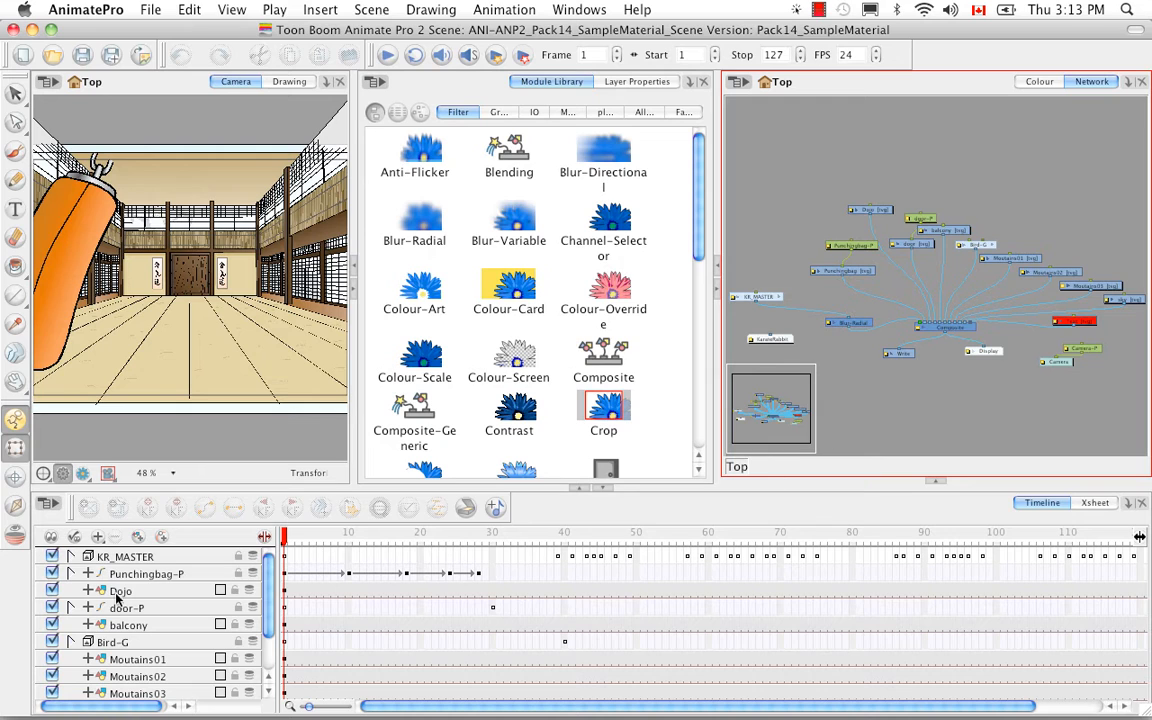
click(71, 557)
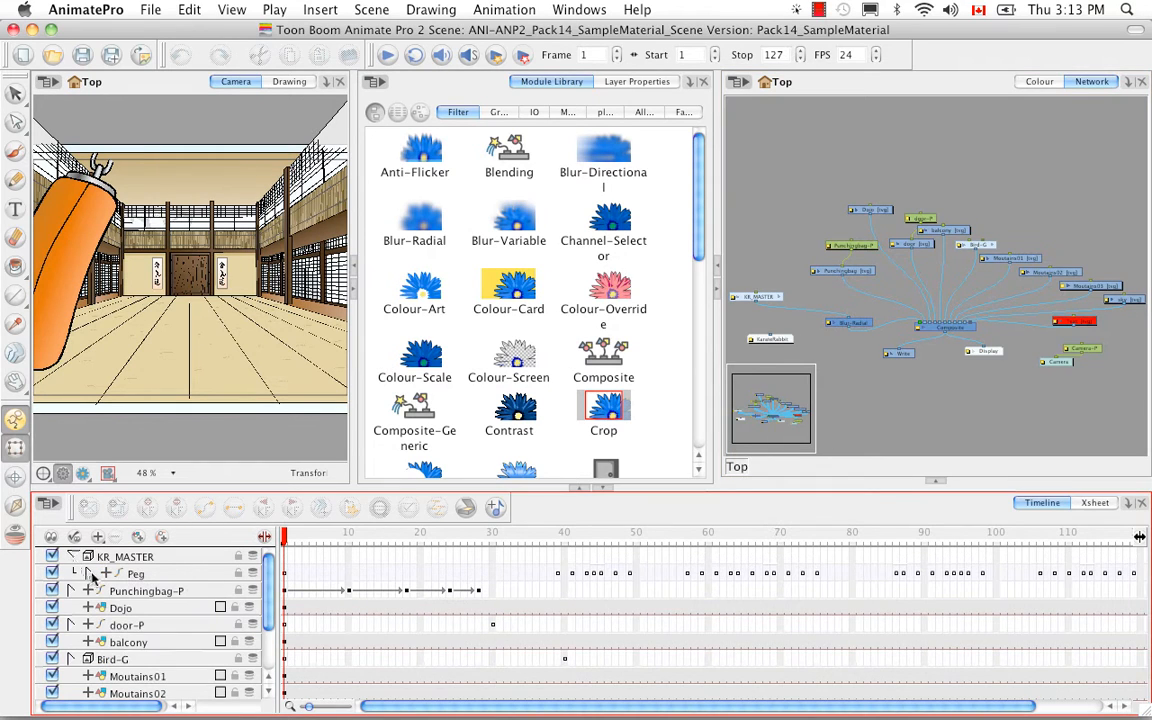
click(91, 574)
click(108, 591)
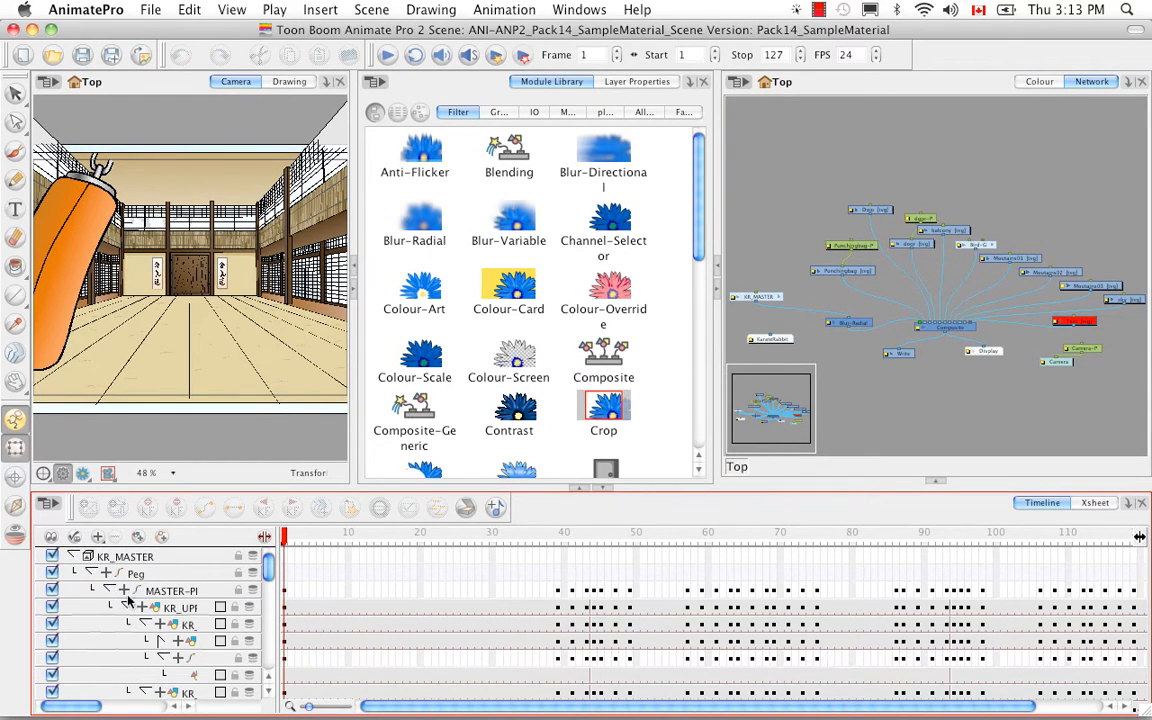
- Widen the timeline layer list and expand the head peg hierarchy to reveal the Blur-Radial layer
drag(276, 538, 529, 553)
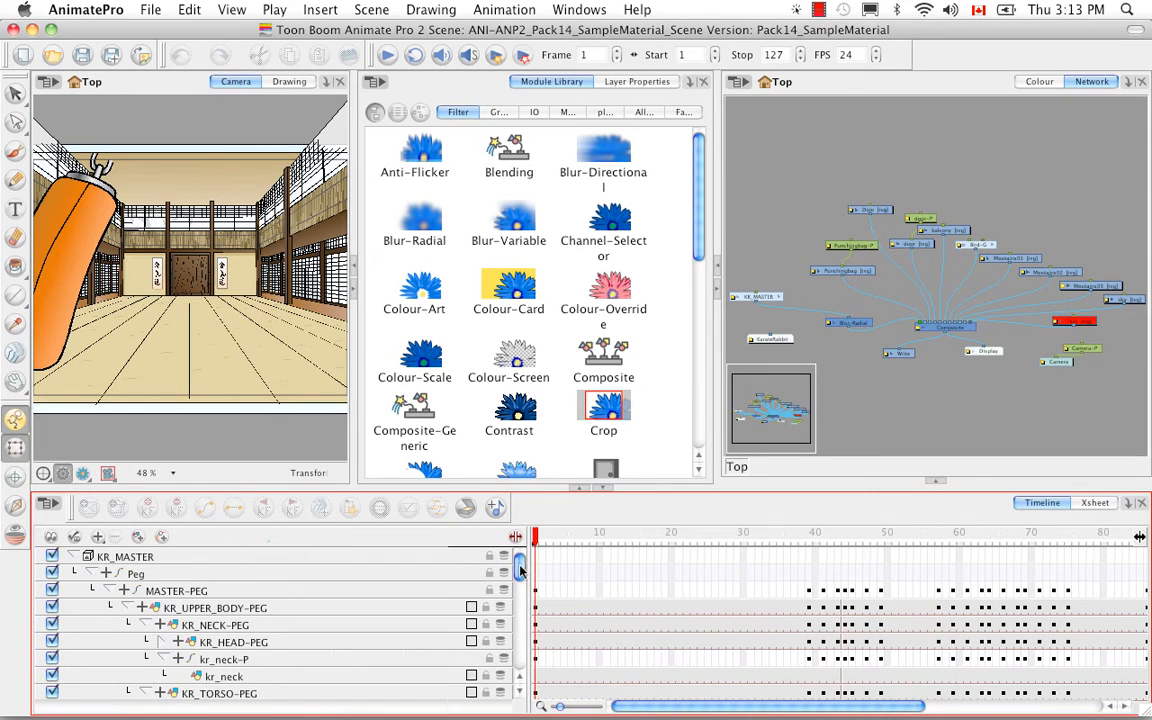
click(521, 697)
click(521, 697)
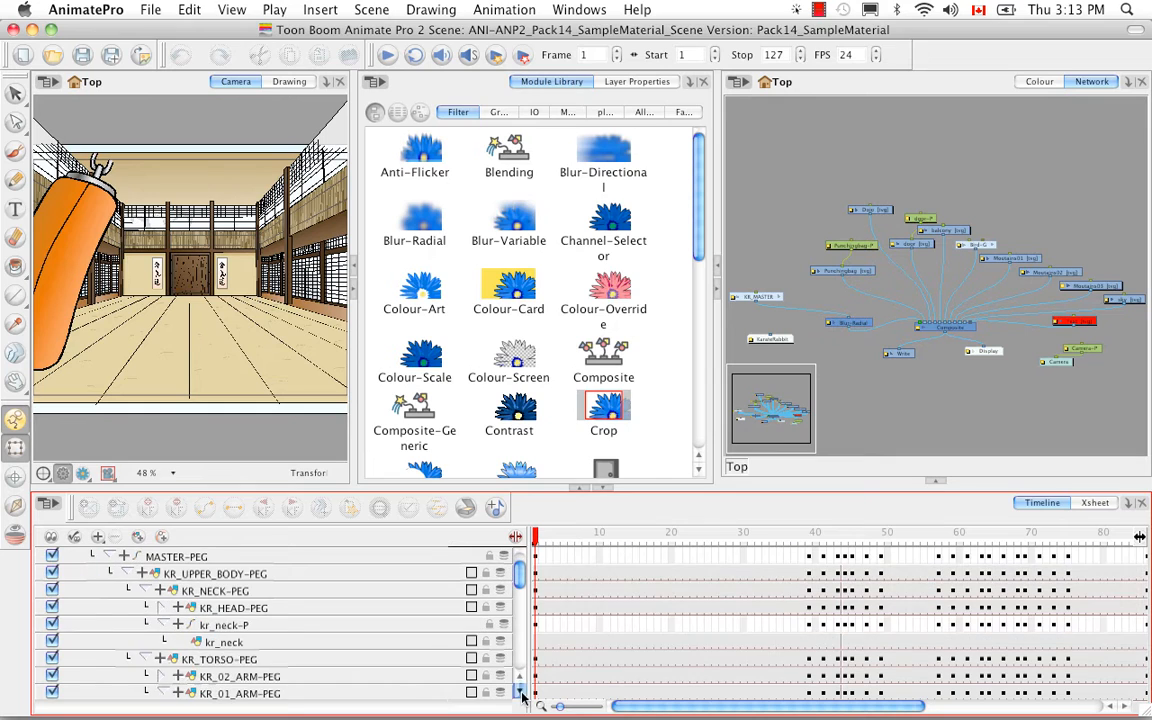
click(164, 609)
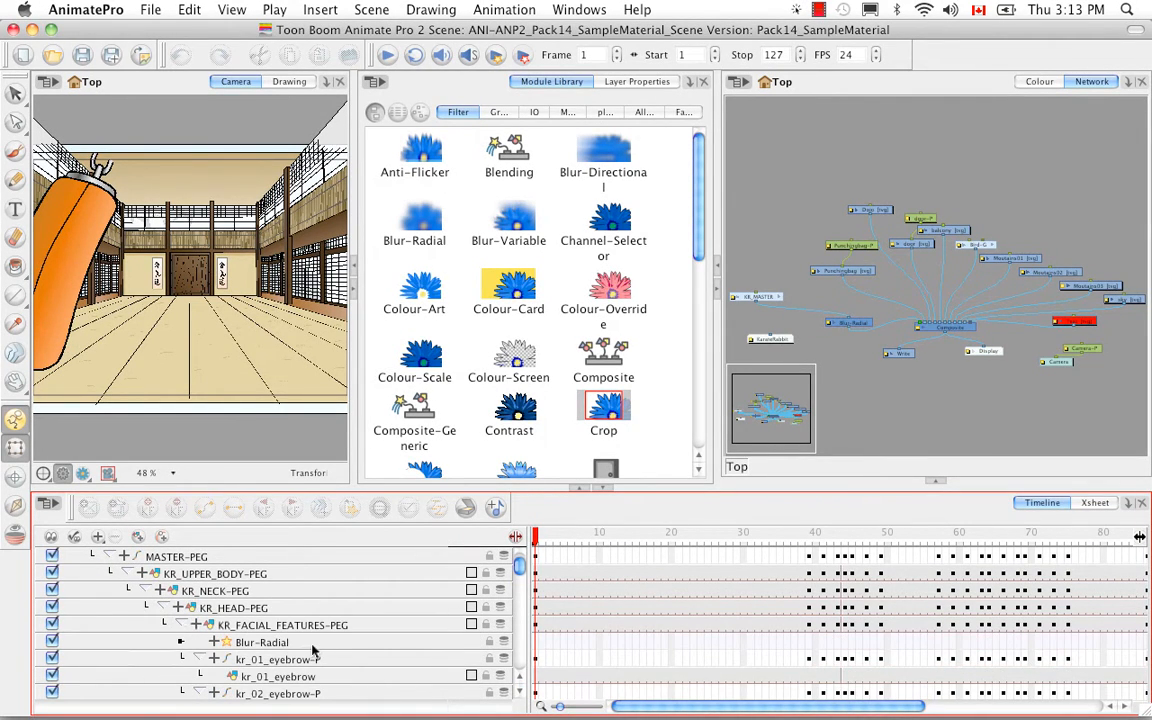
- Zoom and pan the network view to locate the Blur-Radial node between KR_MASTER and the Composite
click(857, 415)
key(2)
key(2)
key(2)
key(2)
key(2)
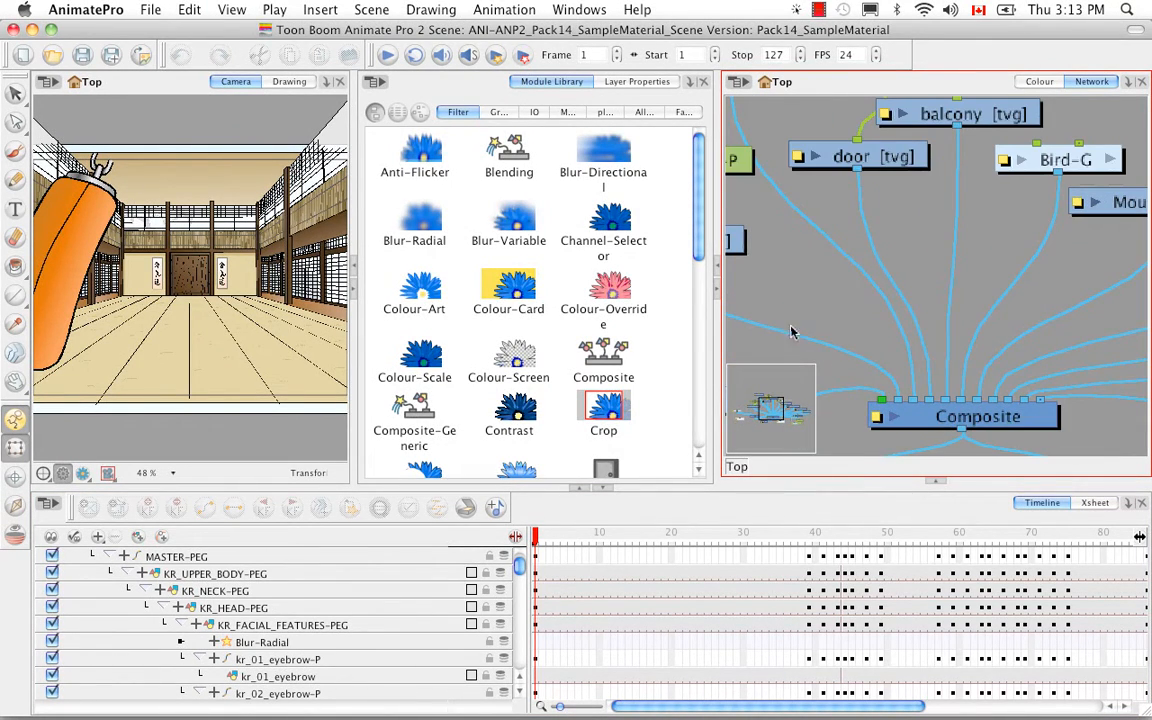
drag(792, 330, 962, 290)
drag(828, 360, 1001, 352)
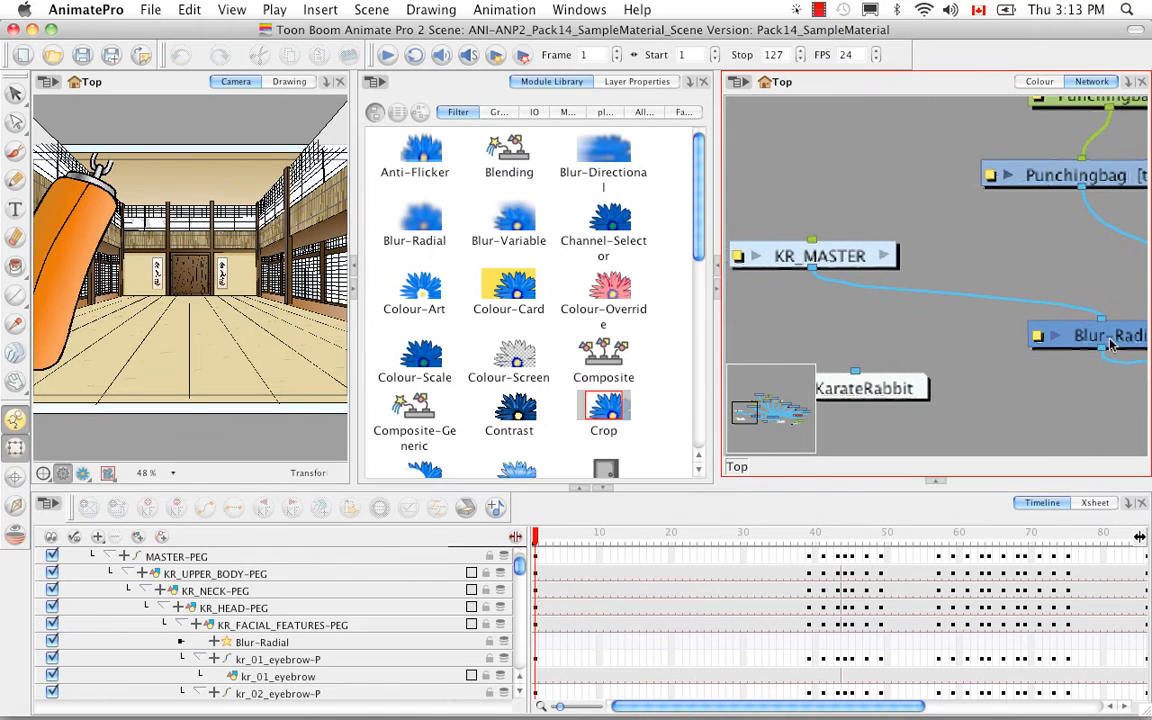
key(1)
key(1)
key(1)
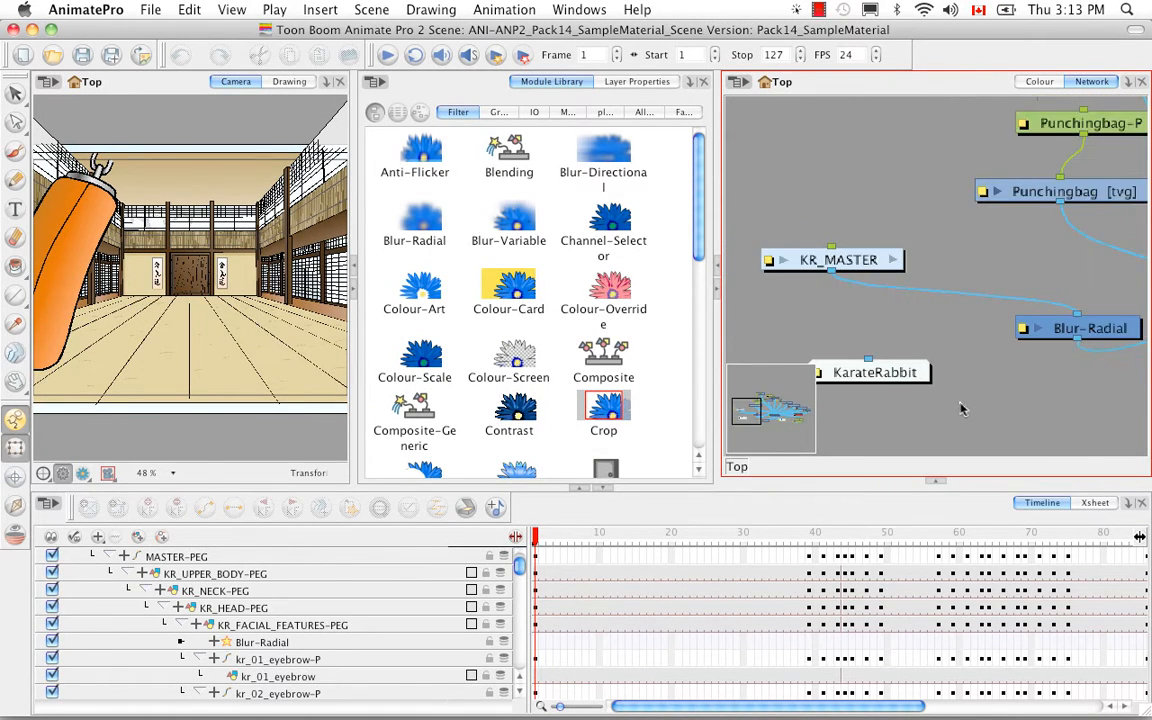
drag(1052, 384, 980, 384)
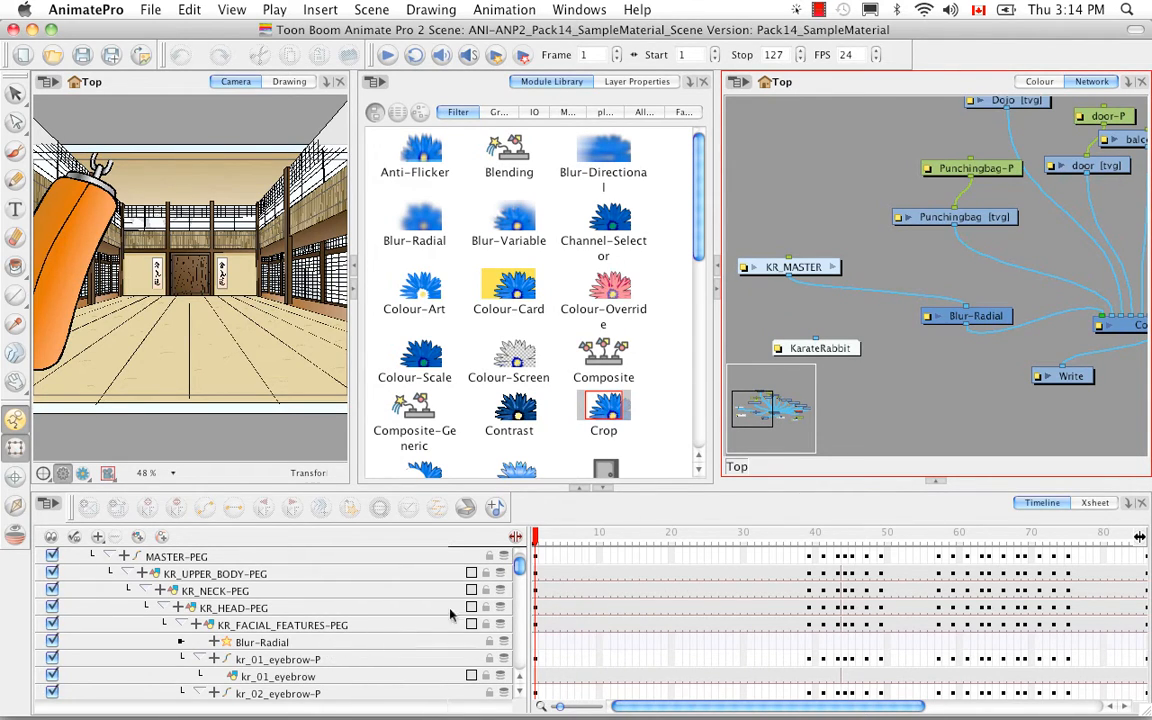
- Show the timeline's data column, then expand the Blur-Radial layer and select its Radius parameter
drag(525, 586, 381, 594)
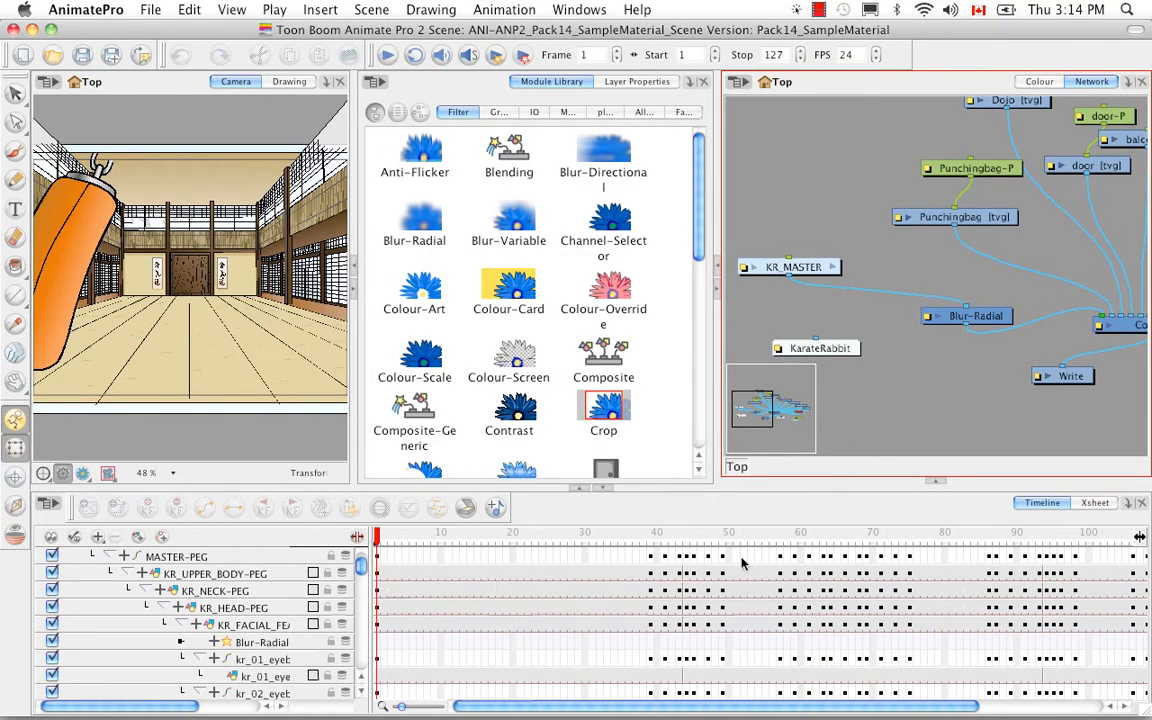
click(357, 537)
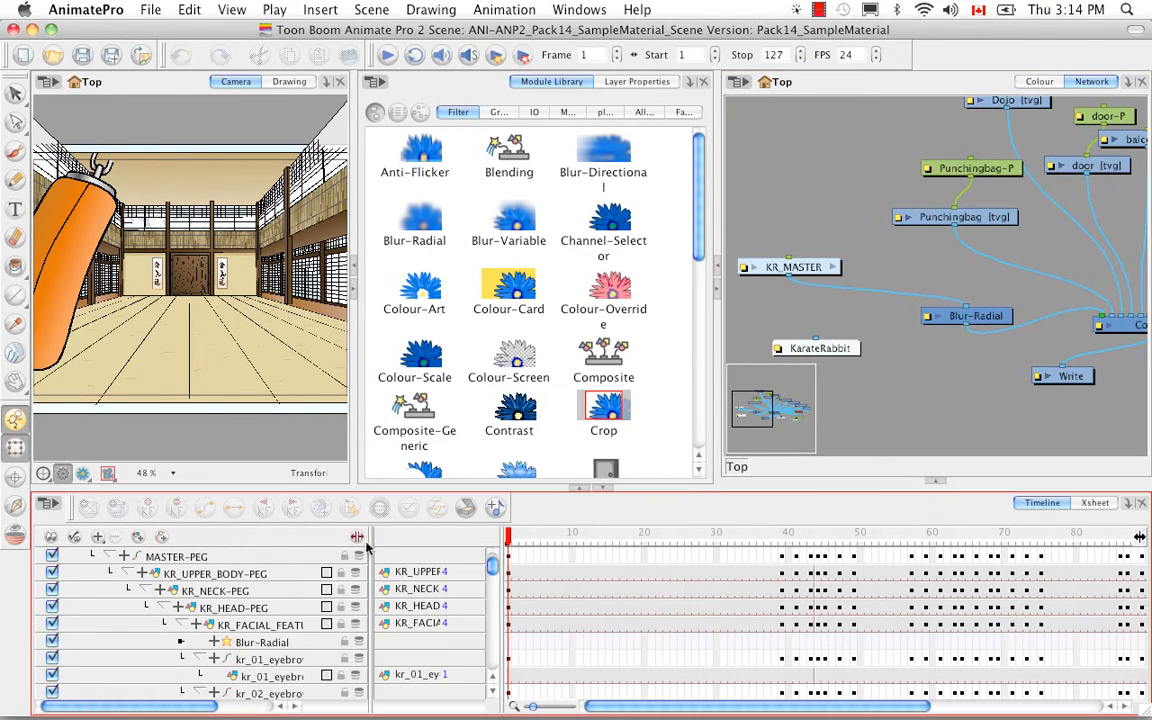
click(213, 646)
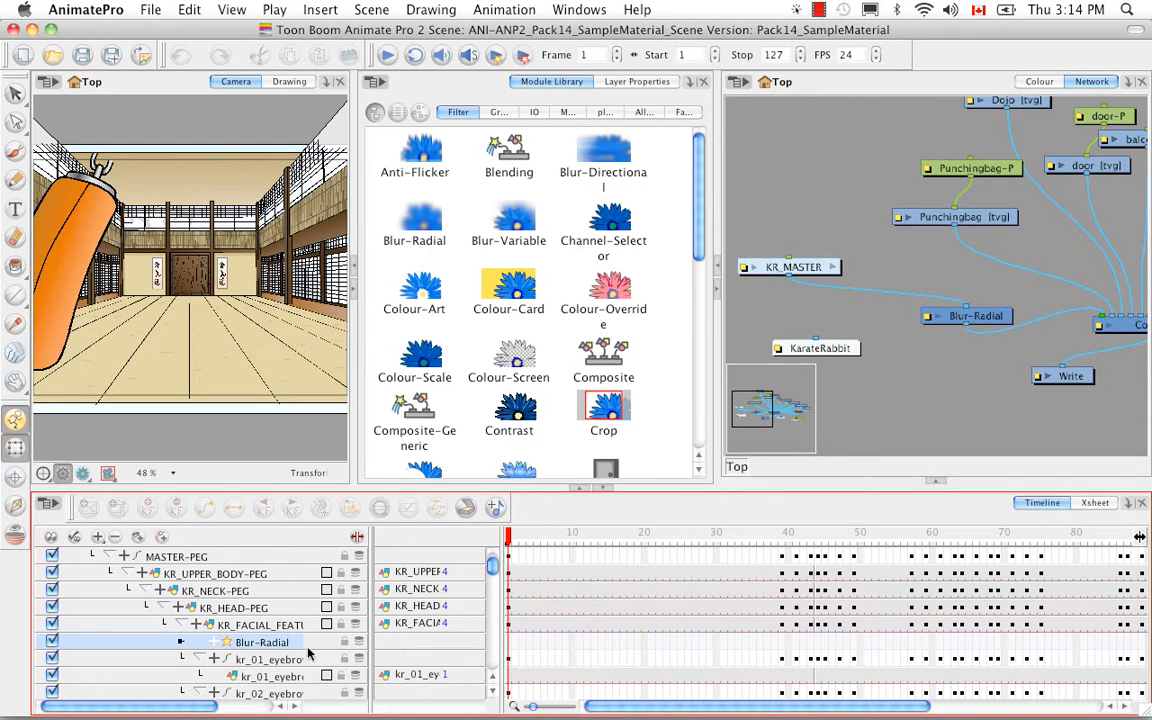
click(211, 643)
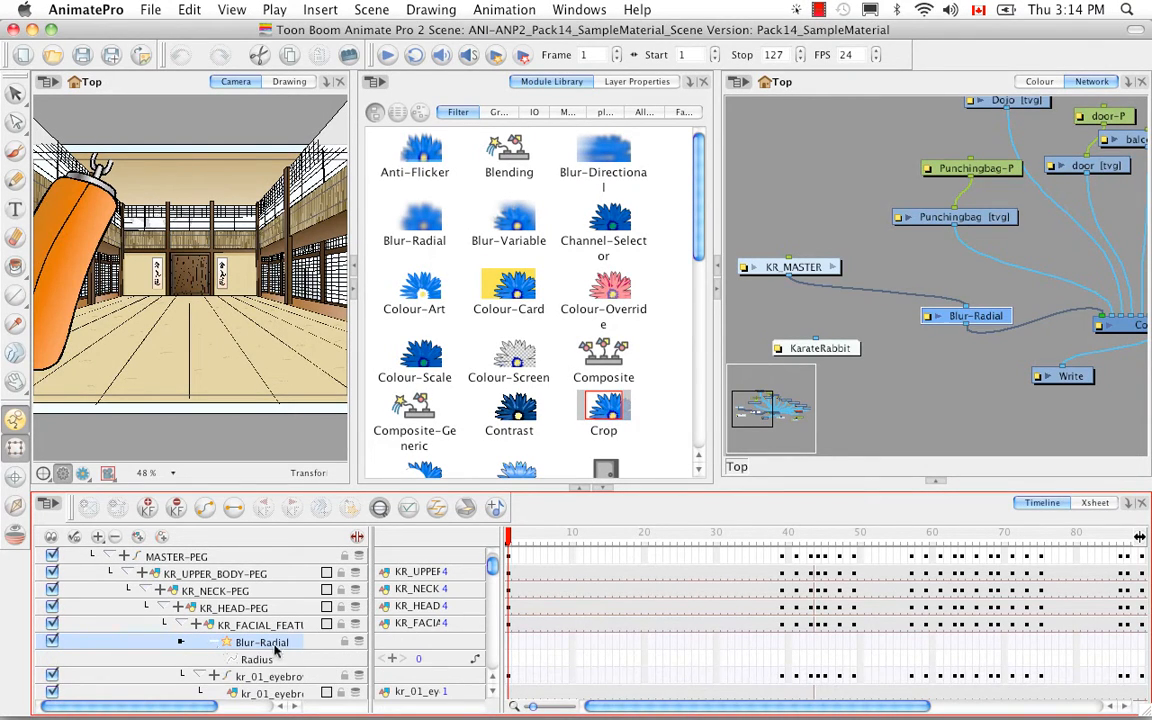
click(258, 660)
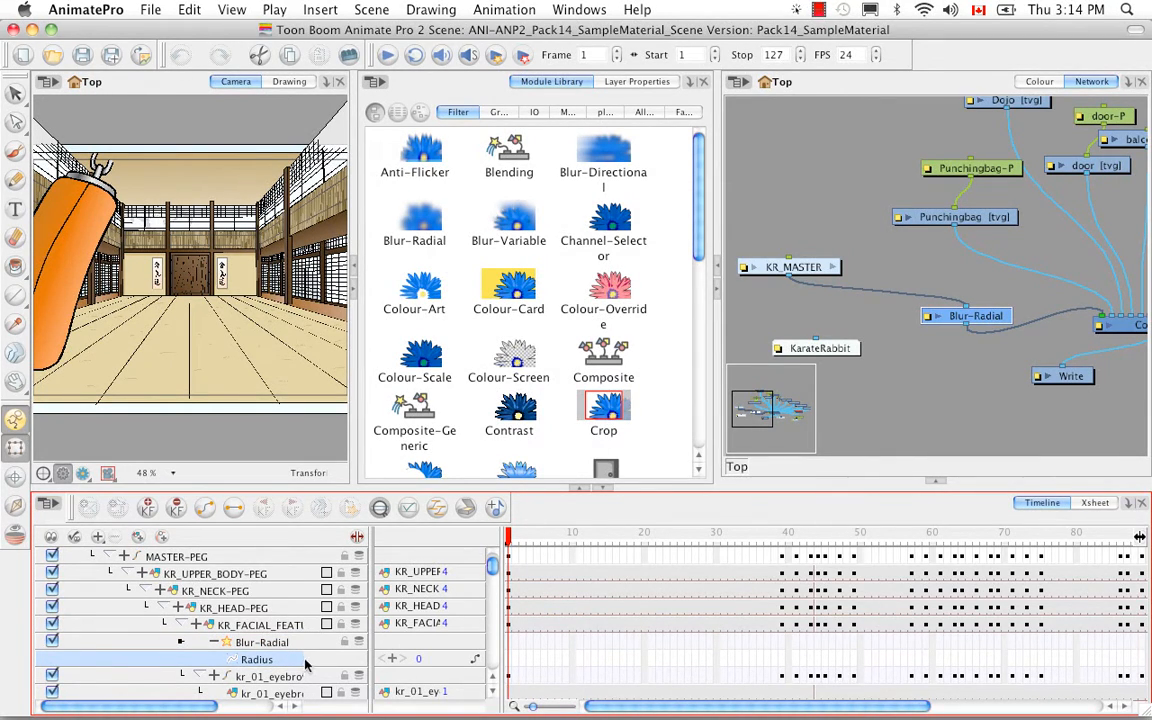
- Examine the Xsheet columns for a Blur-Radial Radius column
click(1097, 503)
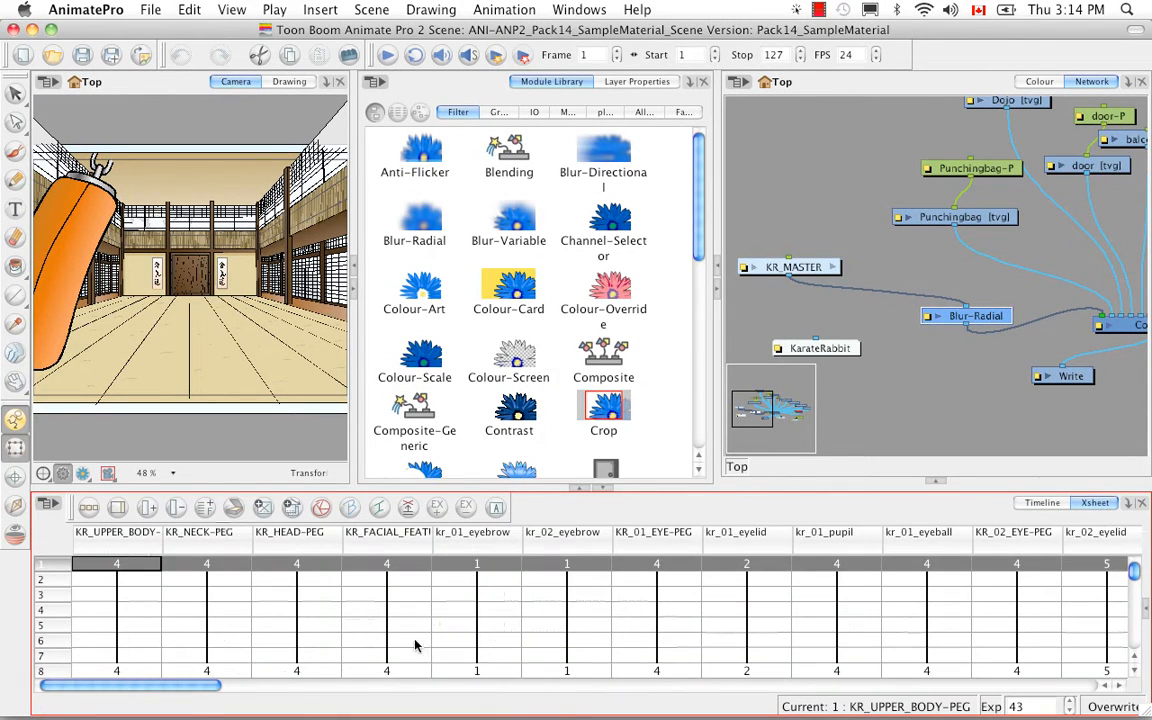
drag(130, 685, 1140, 690)
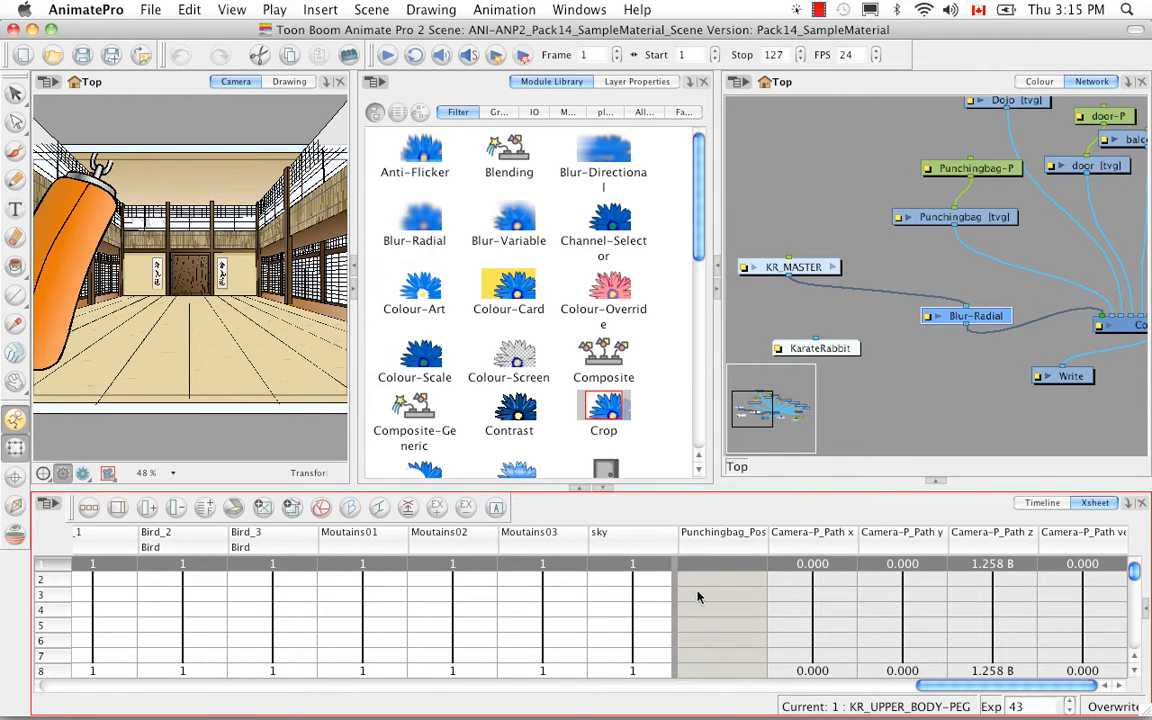
click(1147, 611)
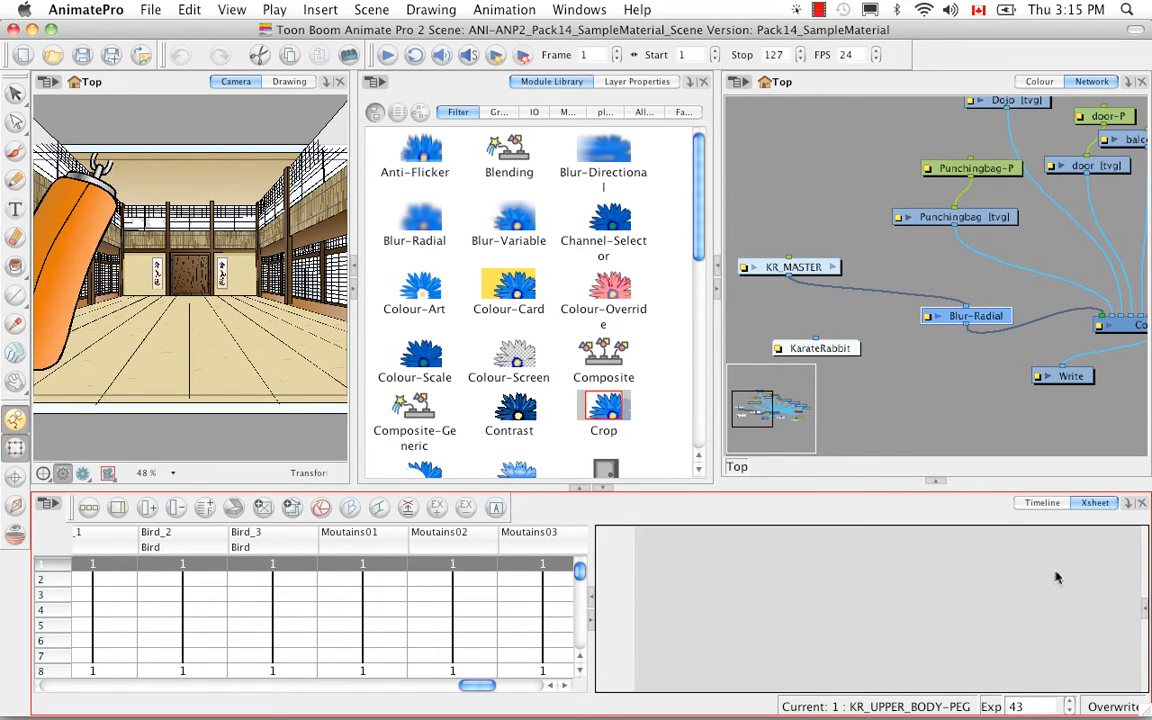
click(1041, 503)
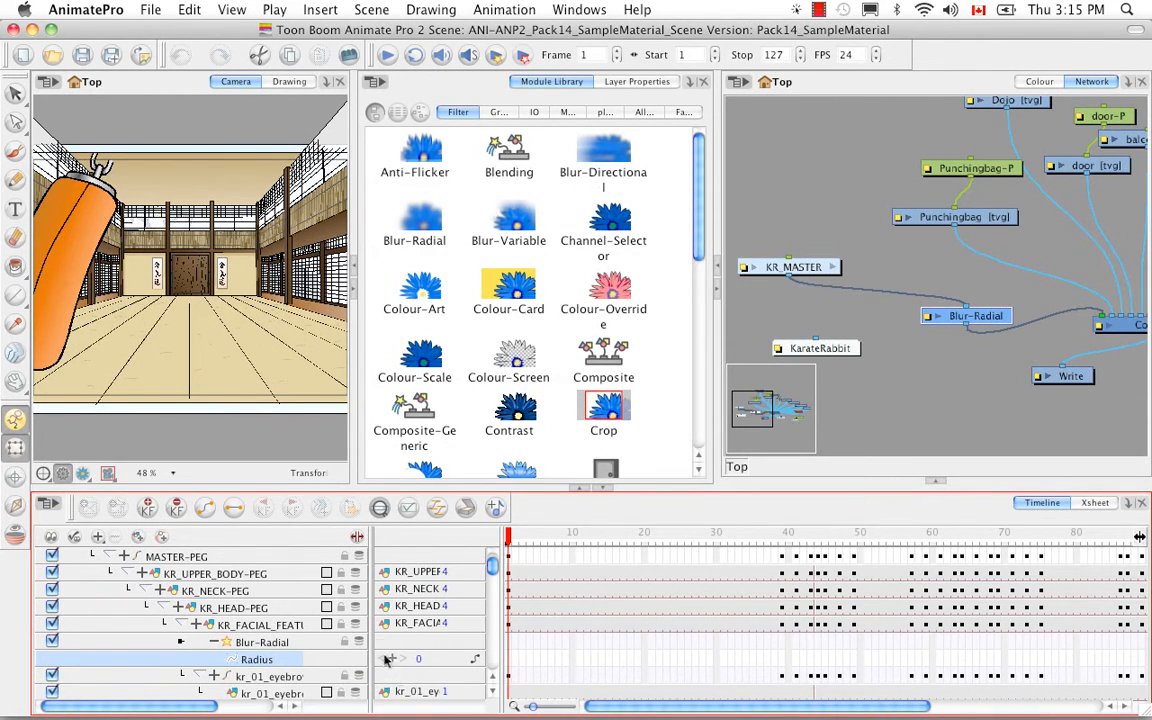
- Create a function for the Blur-Radial Radius parameter and check its new column in the Xsheet
click(393, 660)
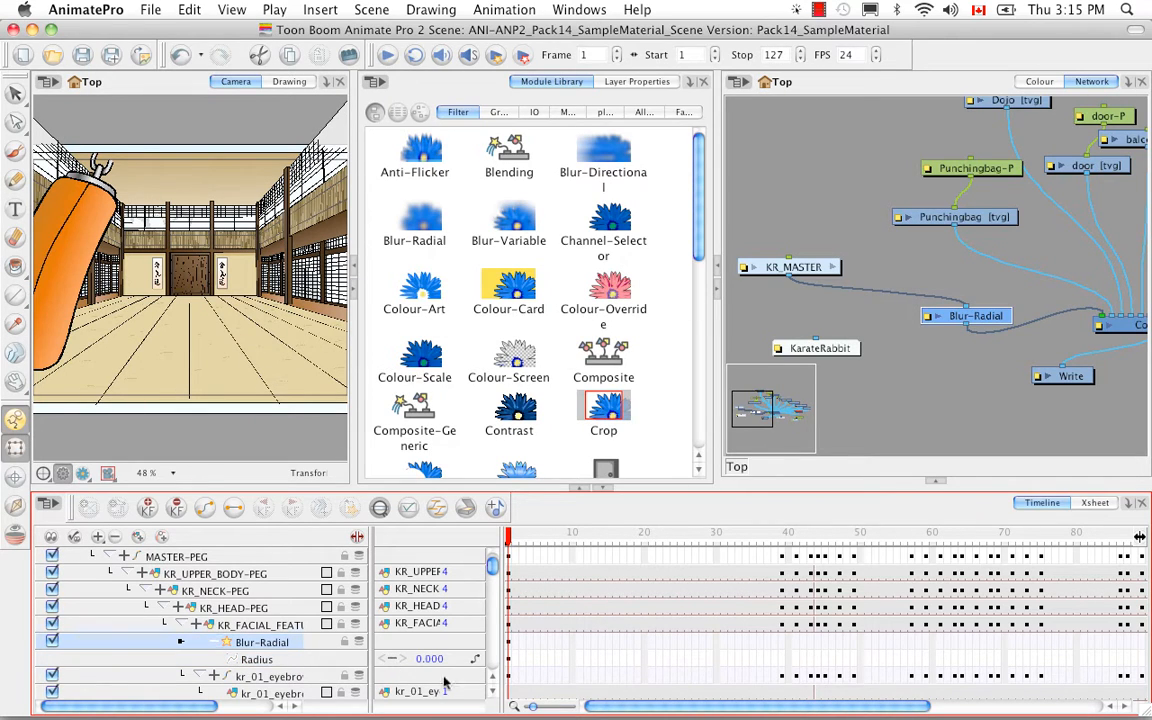
click(1095, 503)
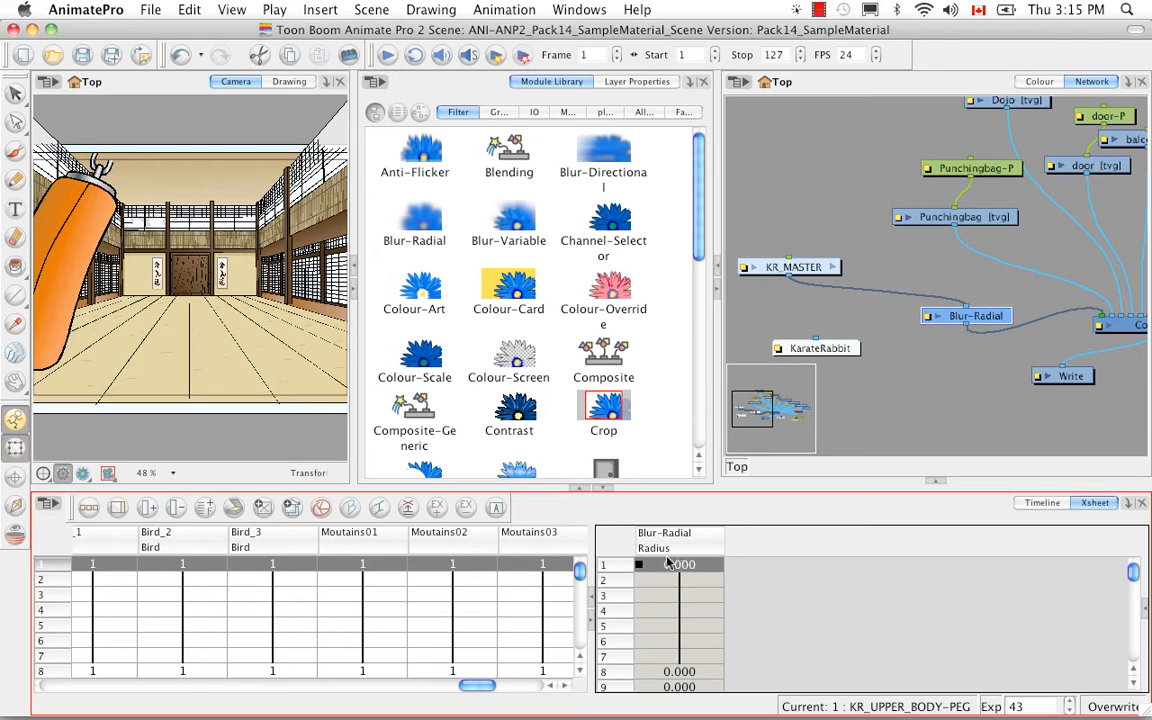
click(1042, 503)
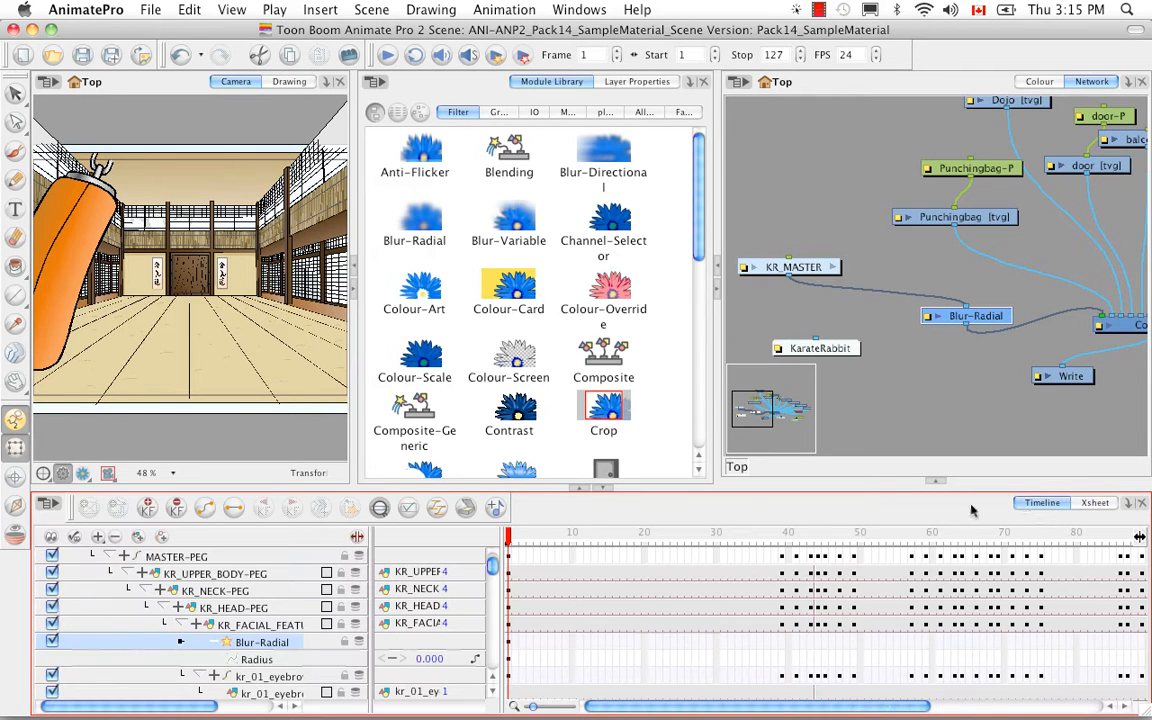
- Add a Radius keyframe at frame 30 and return to frame 1
drag(510, 560, 716, 557)
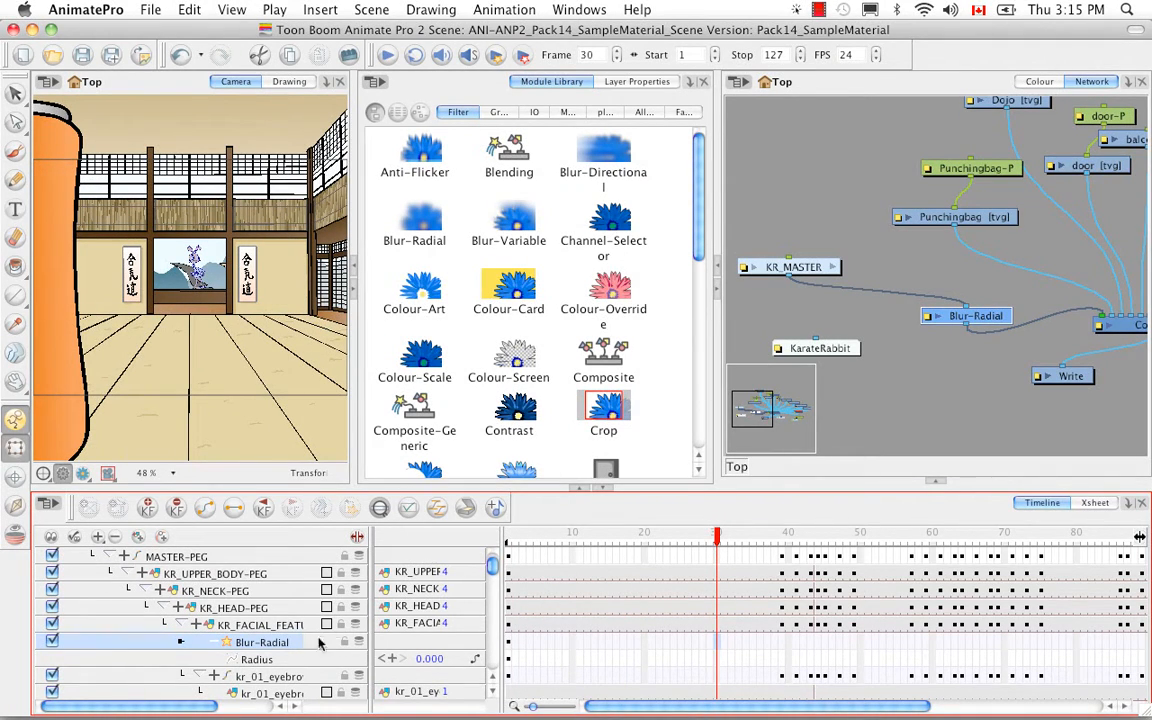
click(390, 659)
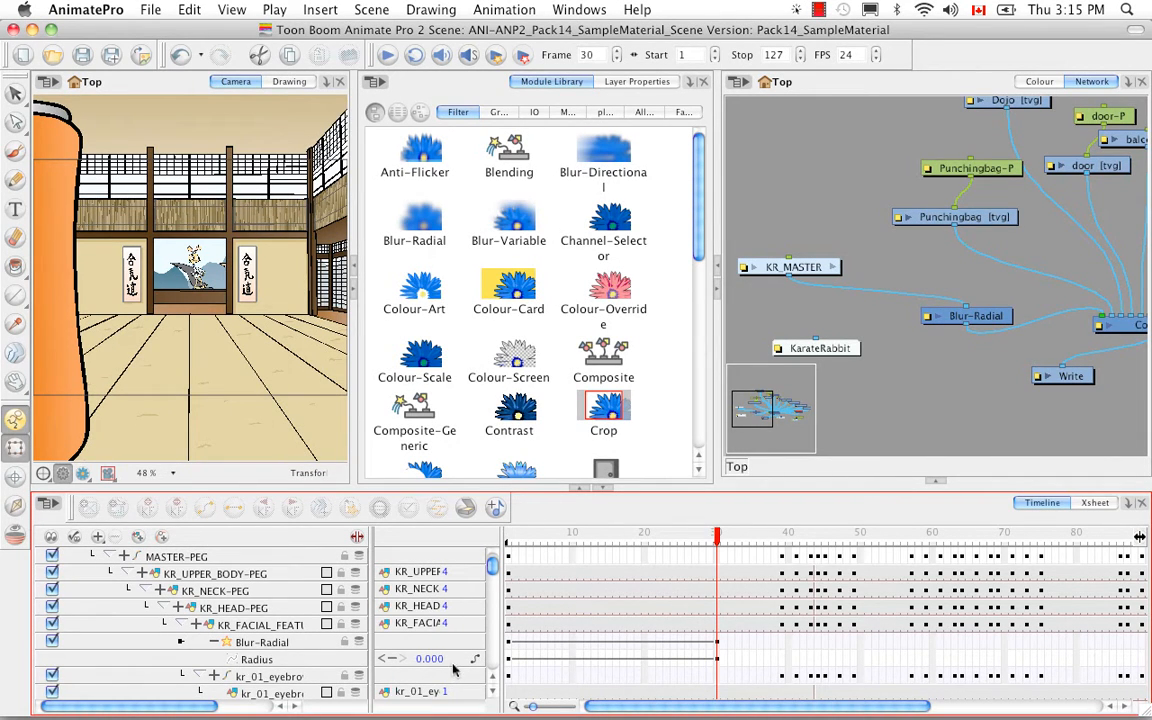
drag(712, 537, 493, 566)
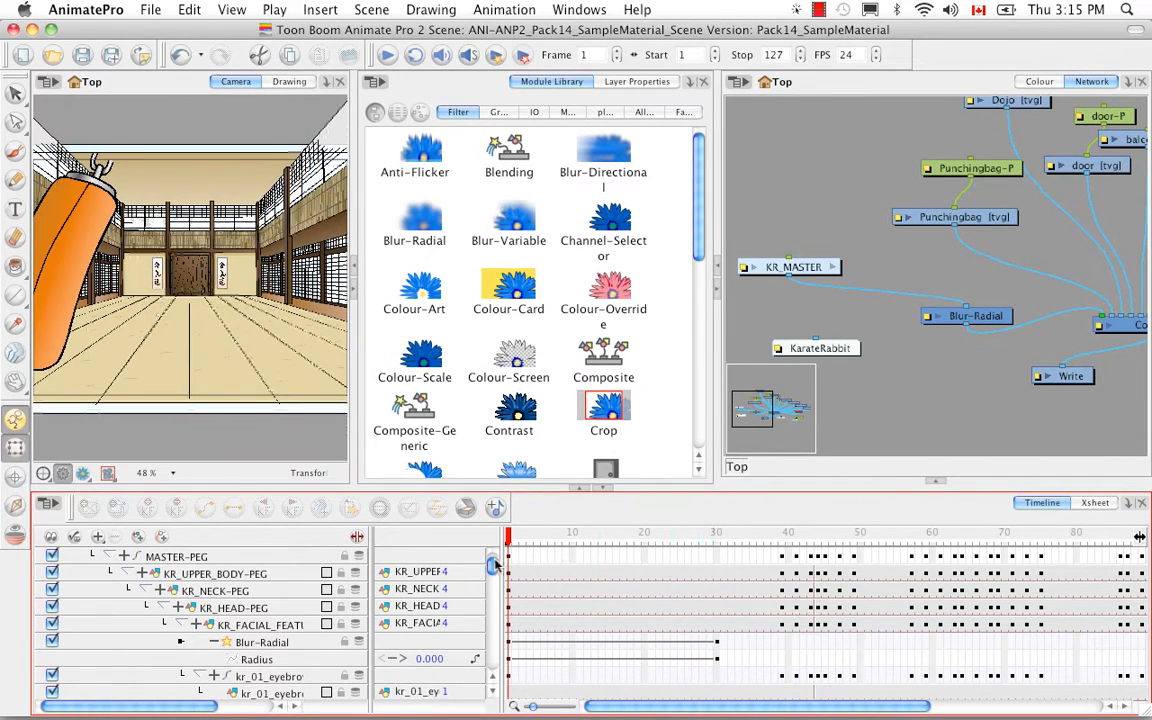
- Set the Blur-Radial Radius to 6.5 at frame 1
click(290, 643)
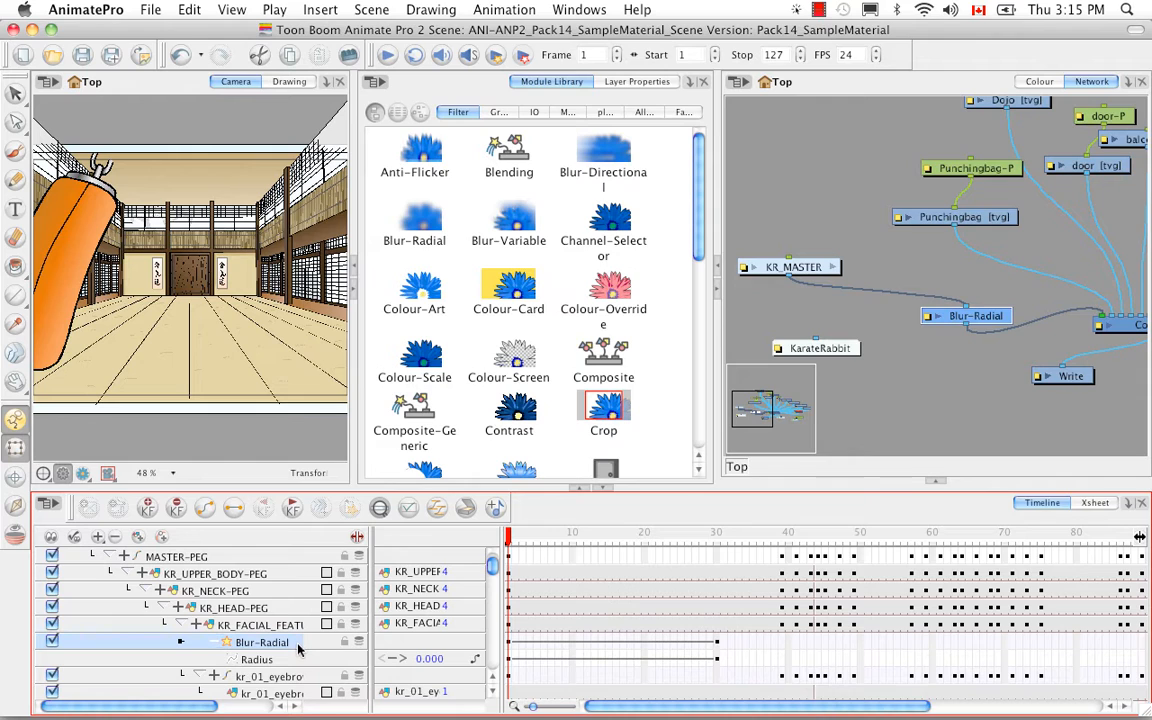
double_click(298, 649)
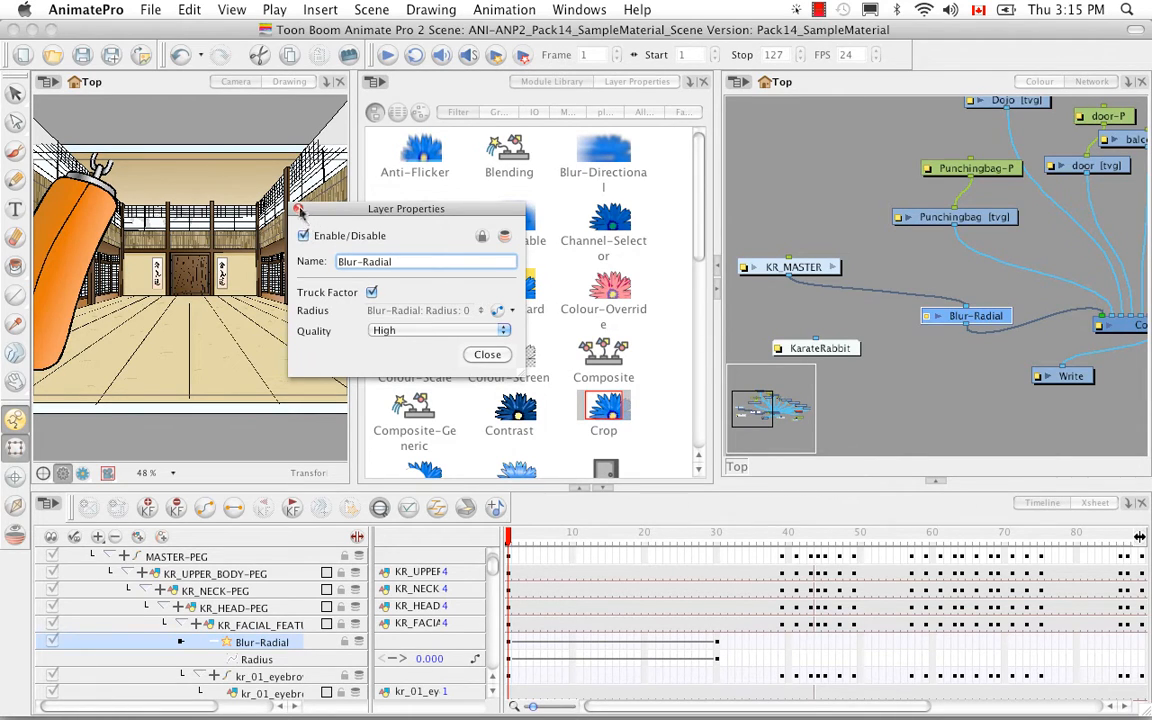
key(Return)
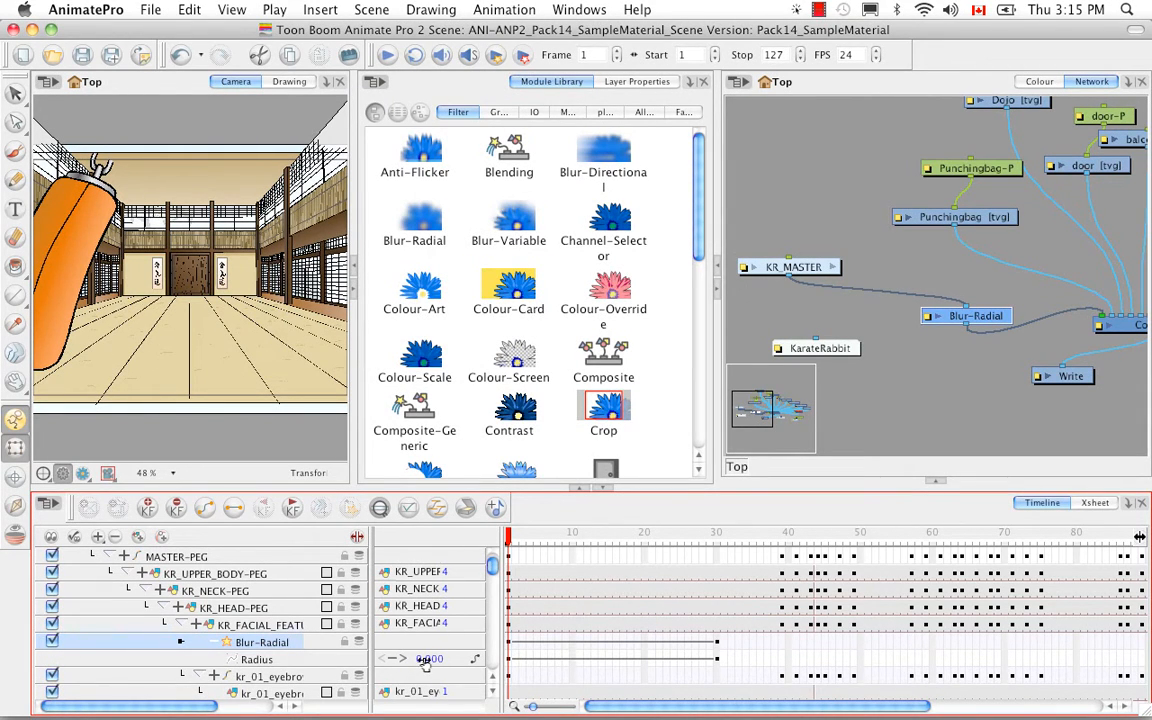
drag(415, 663, 444, 656)
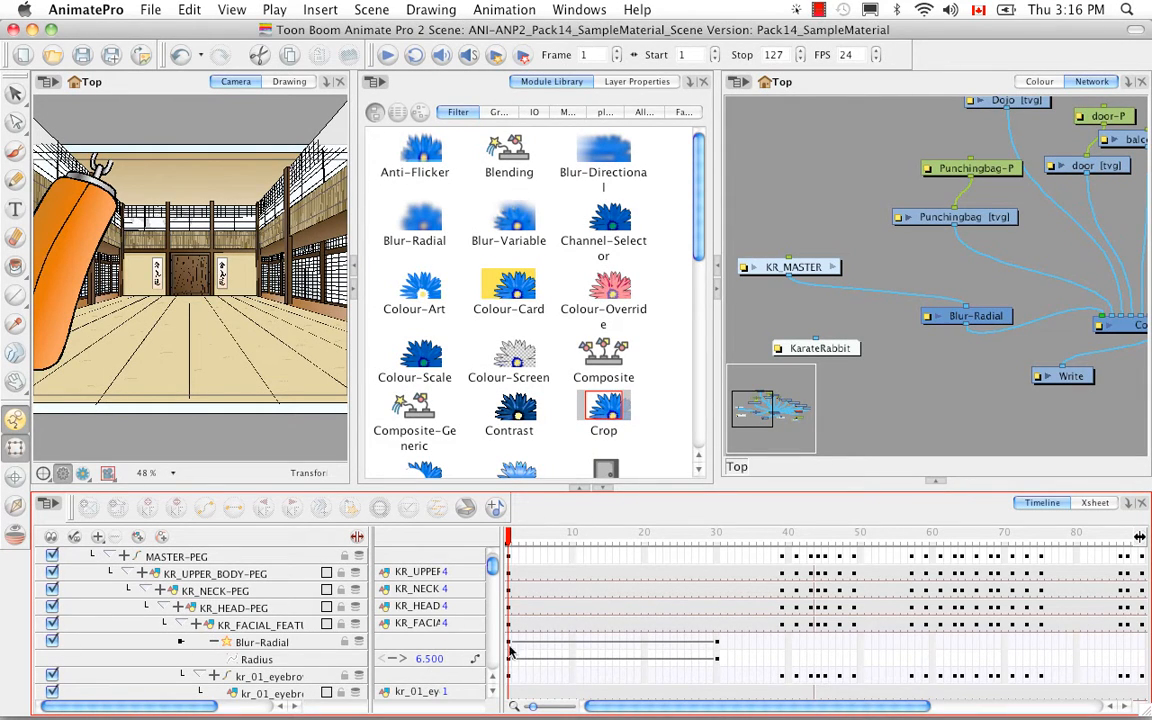
- Scrub the playhead from frame 1 to frame 30 and back to preview the blur fade
drag(508, 537, 710, 604)
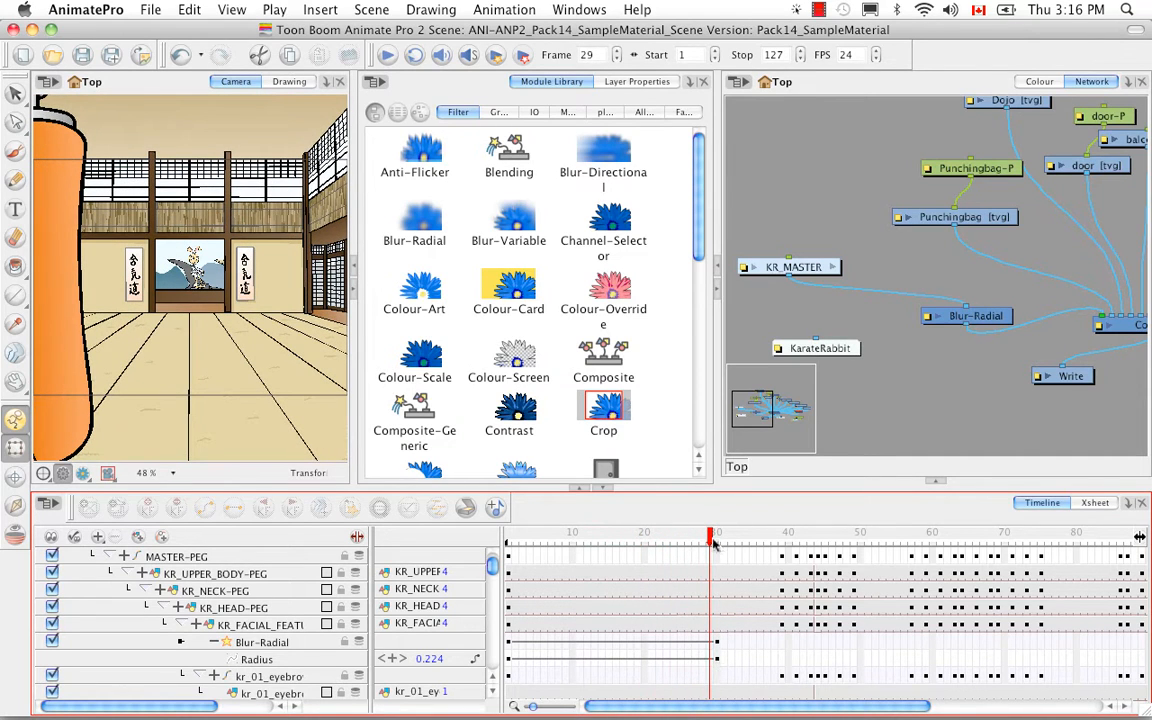
drag(711, 539, 716, 543)
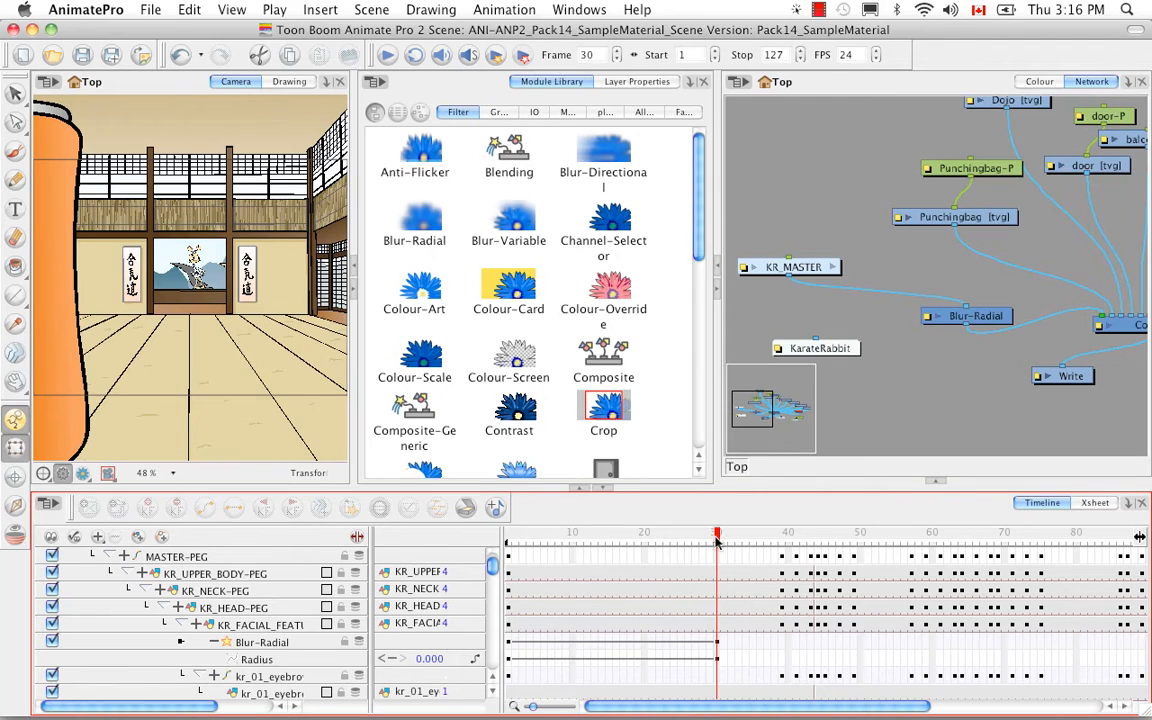
click(634, 538)
drag(629, 540, 500, 541)
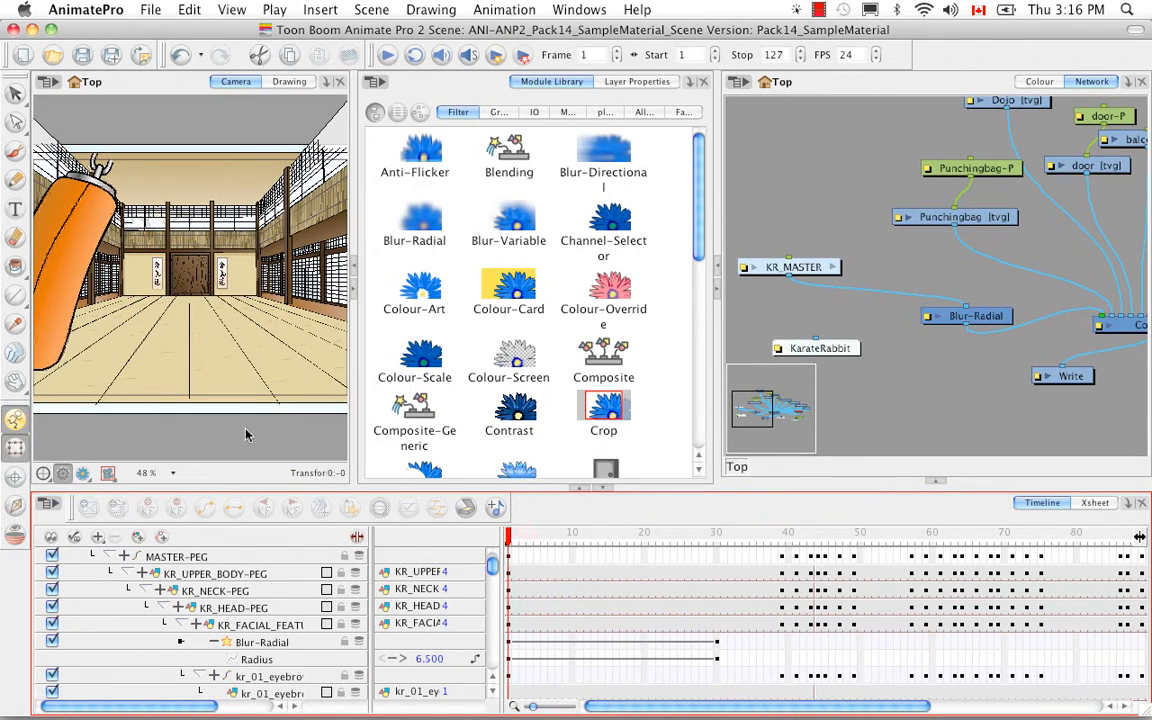